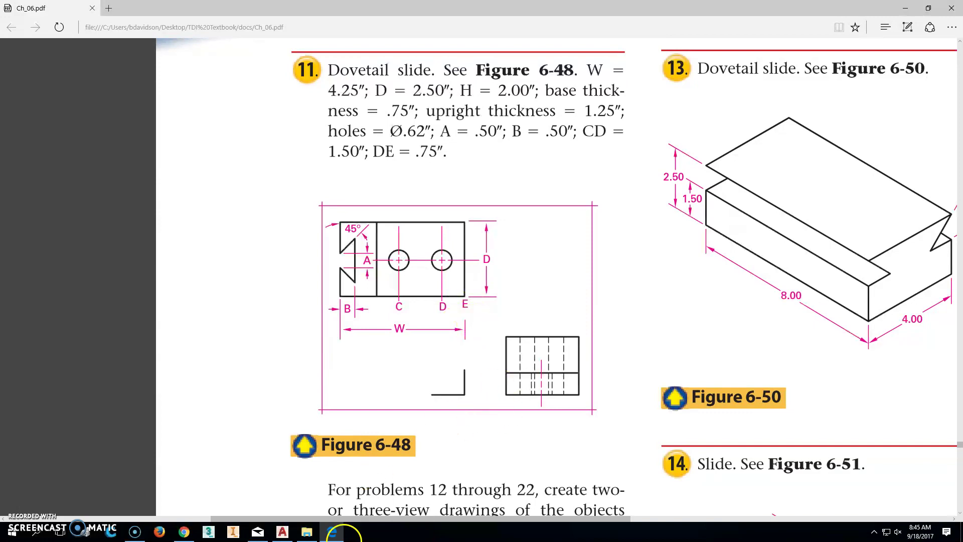
Step: Switch to AutoCAD and start a new drawing from the acad template
left_click(290, 533)
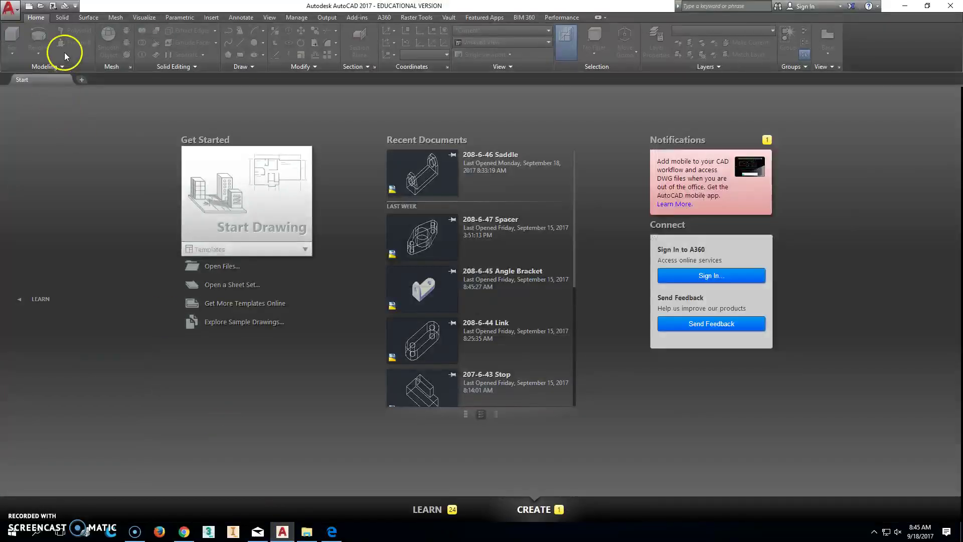
left_click(28, 9)
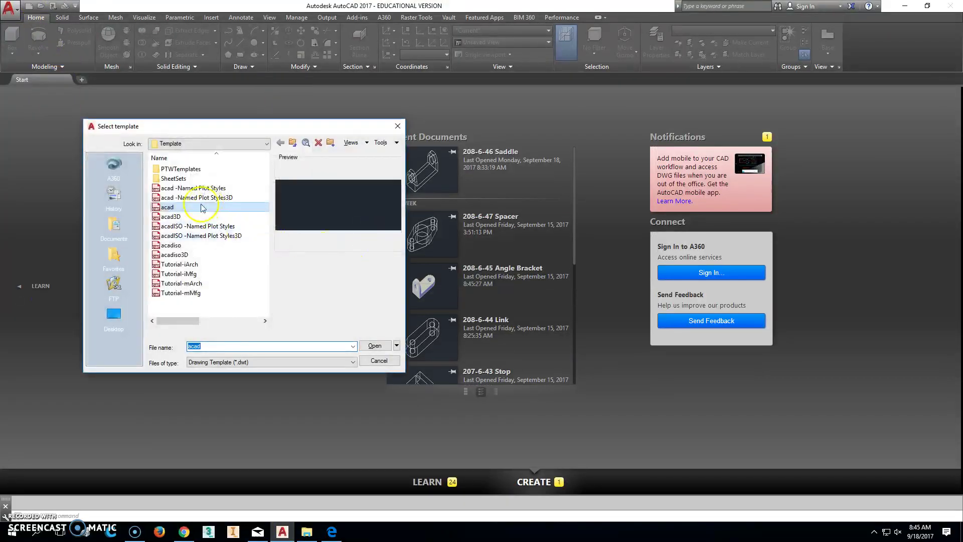
left_click(375, 347)
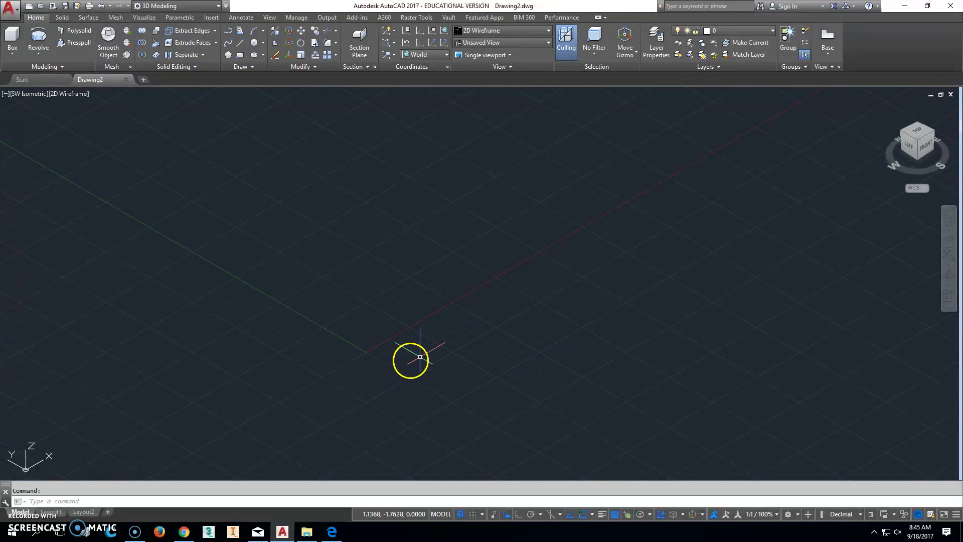
Step: Restore the saved coordinate system F and set the view square to its front plane
left_click(920, 188)
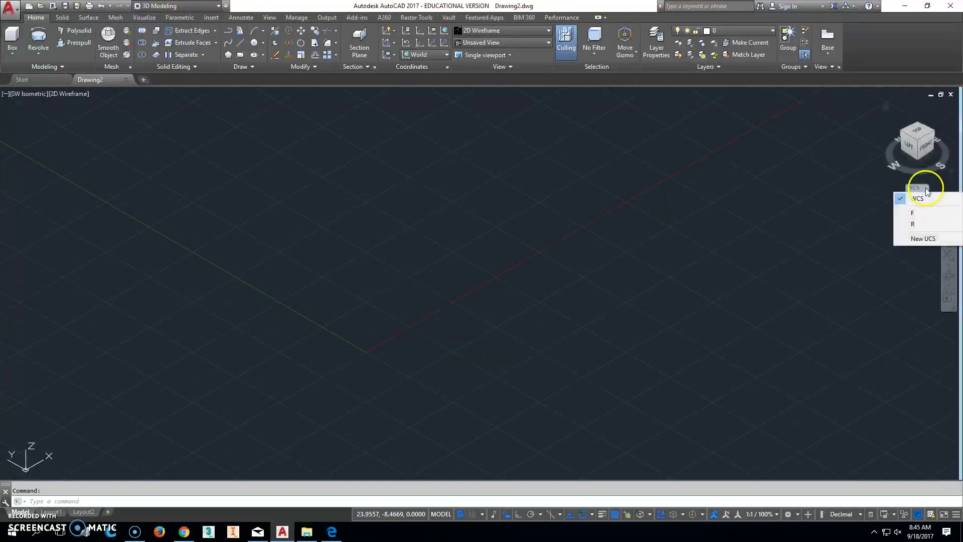
left_click(921, 214)
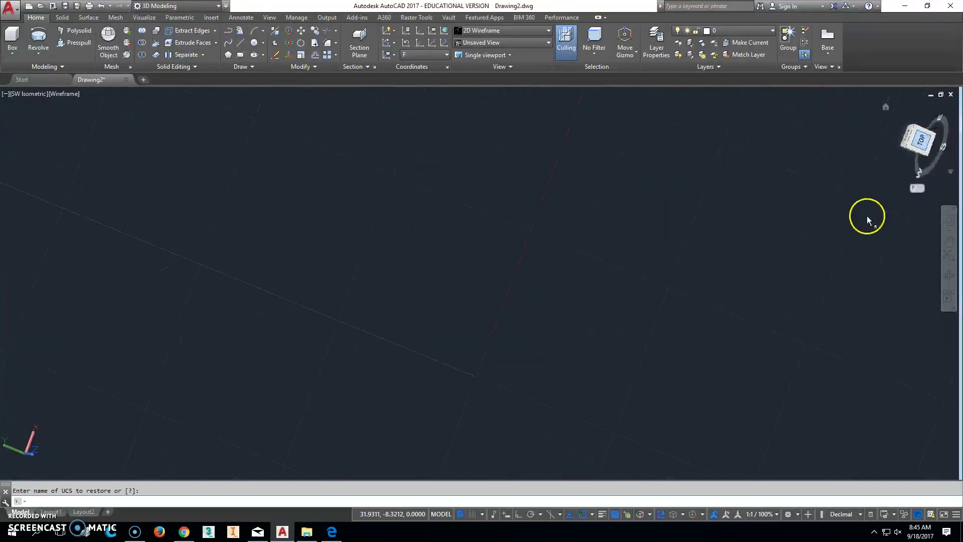
left_click(959, 119)
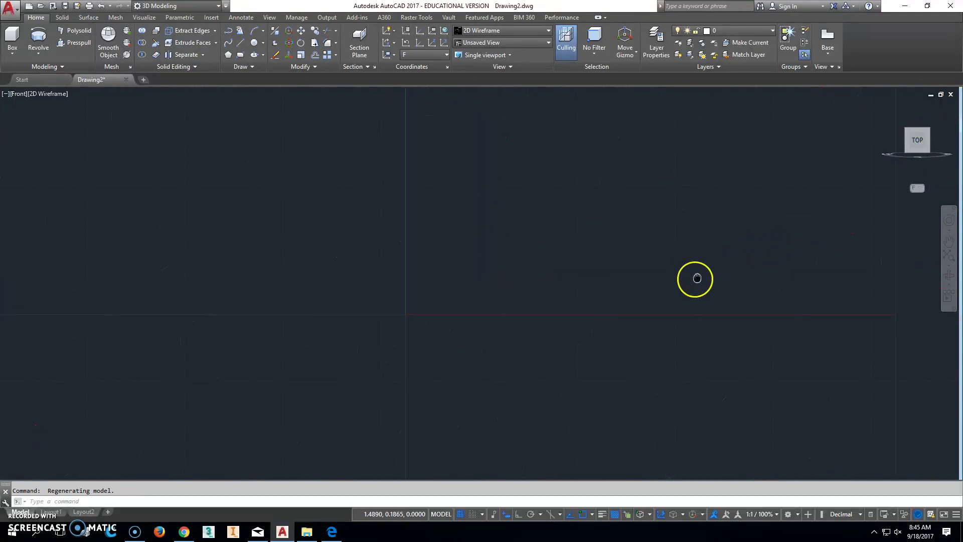
Step: Turn Ortho on and draw a 2-unit line straight down from a start point on the vertical axis
left_click(42, 34)
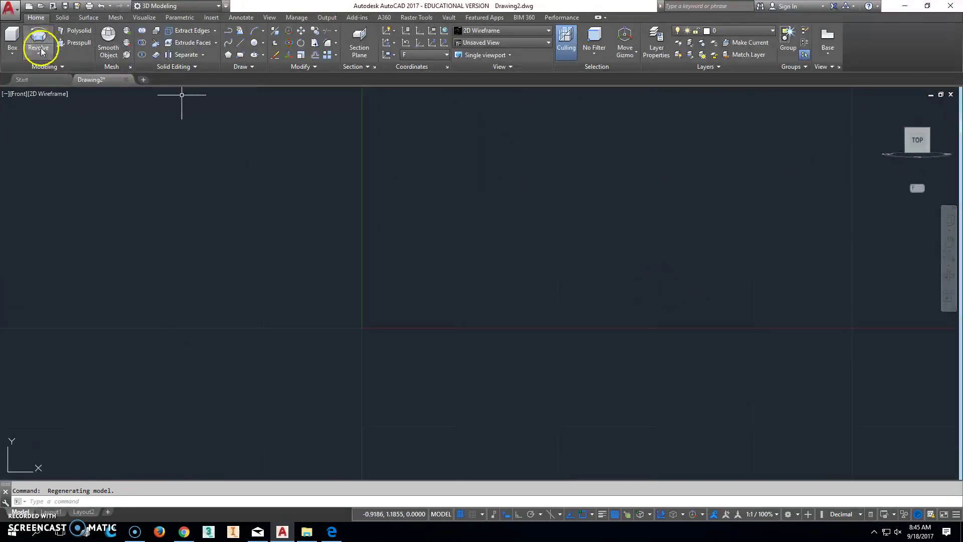
left_click(243, 44)
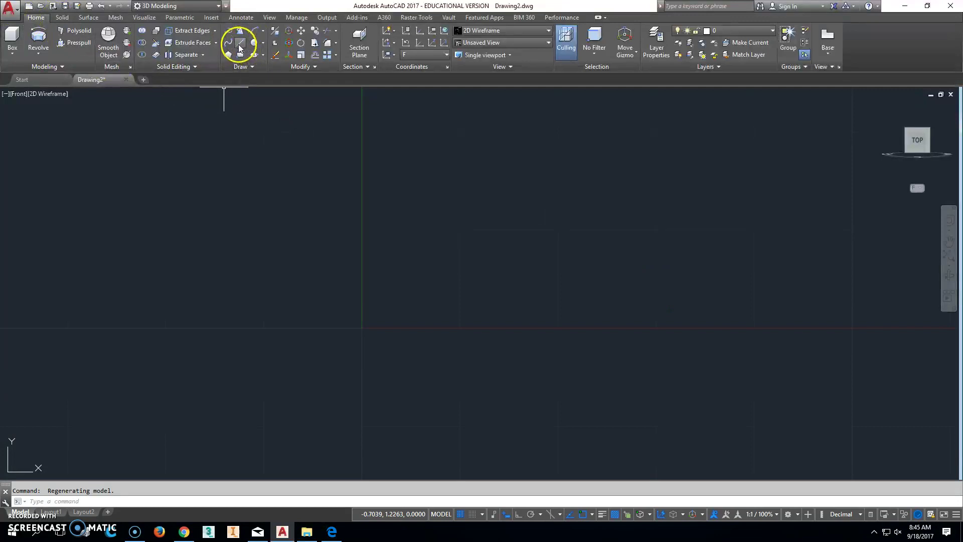
left_click(363, 137)
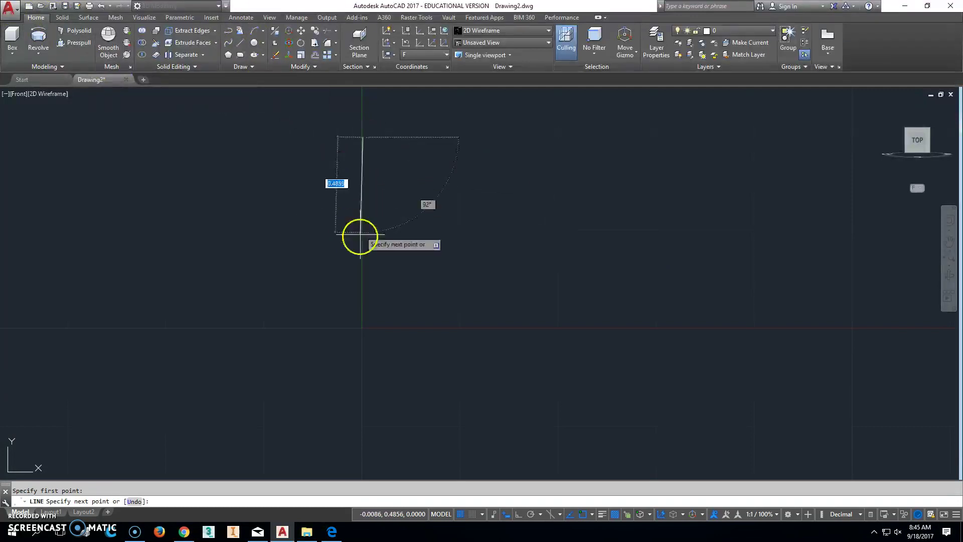
key("F8")
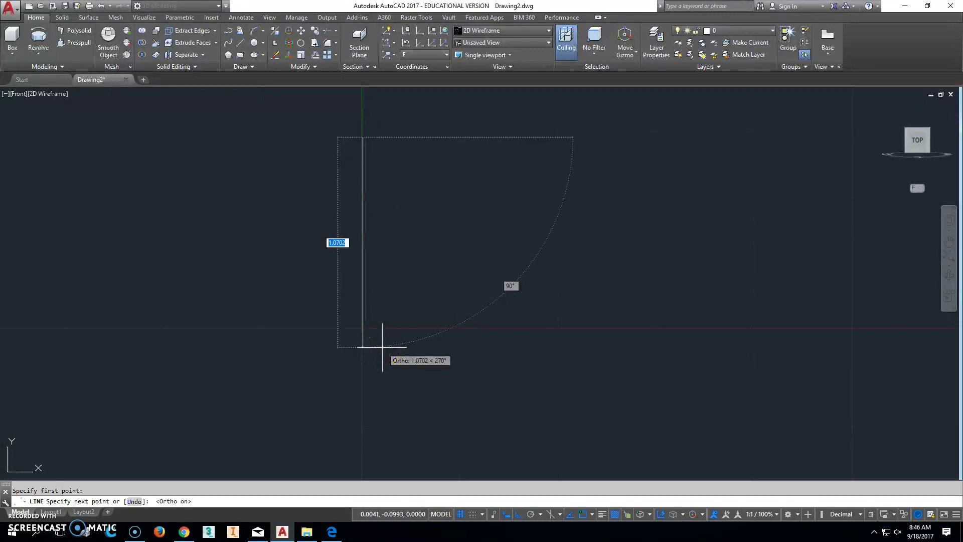
type("2")
key("Return")
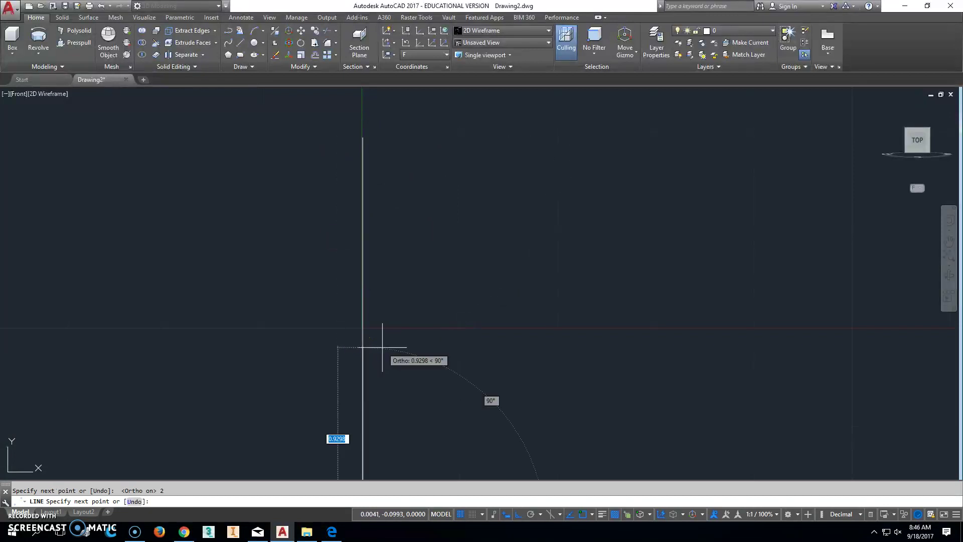
scroll(481, 322, "down", 4)
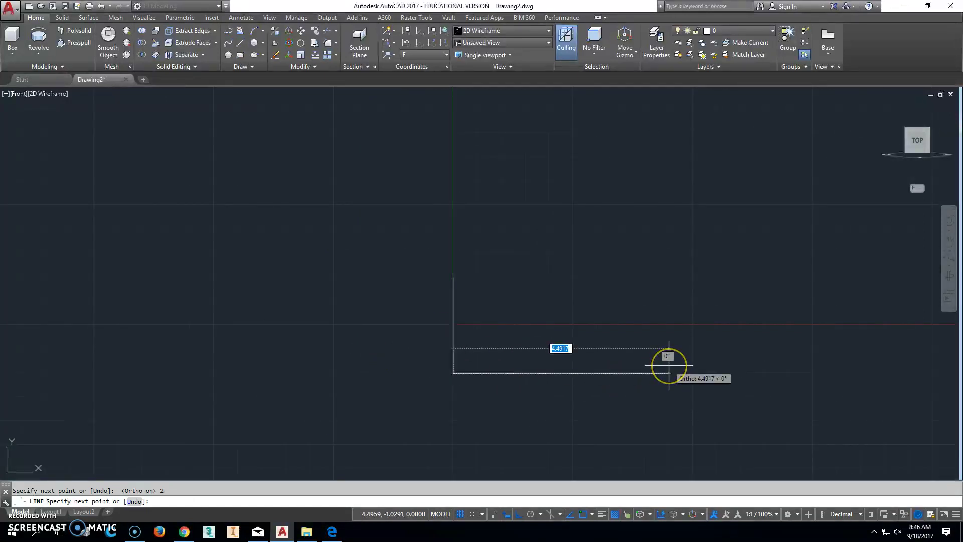
type("1")
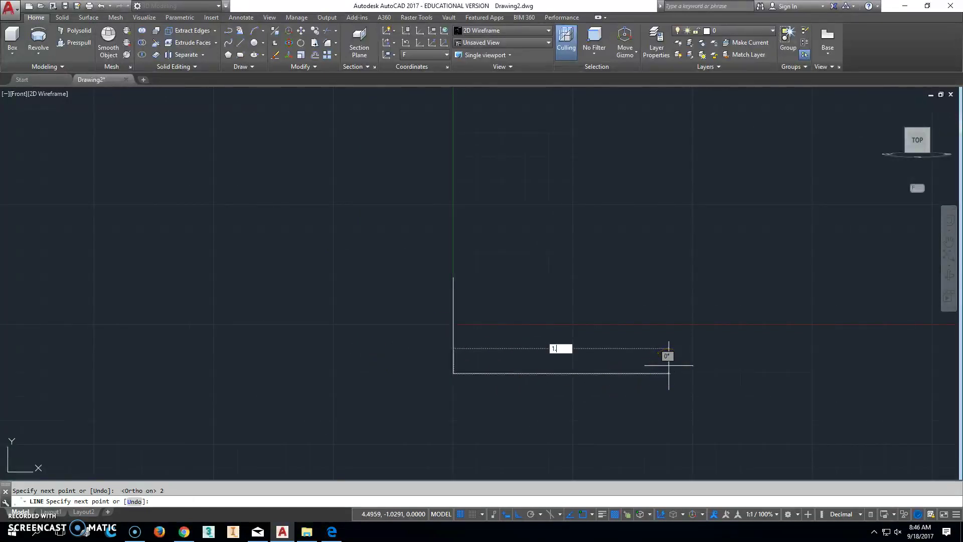
type(".45")
key("Return")
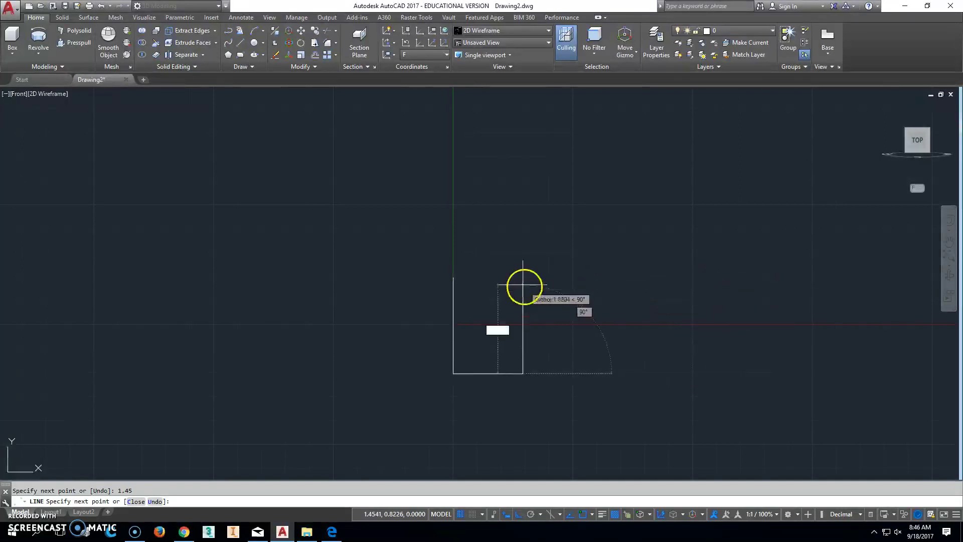
type("u")
key("Return")
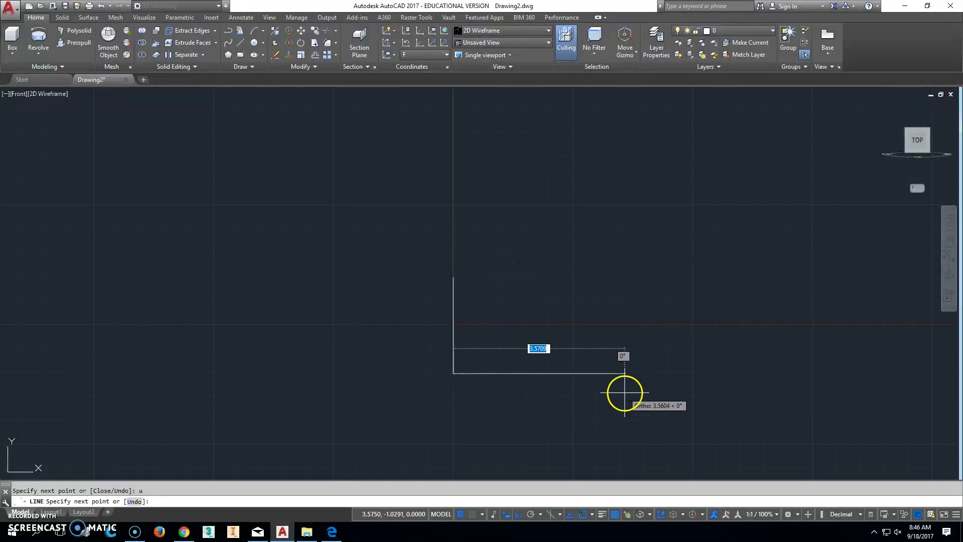
Step: Continue the line with a 4.25 base edge to the right and a .75 edge upward, and end it
type("4.25")
key("Return")
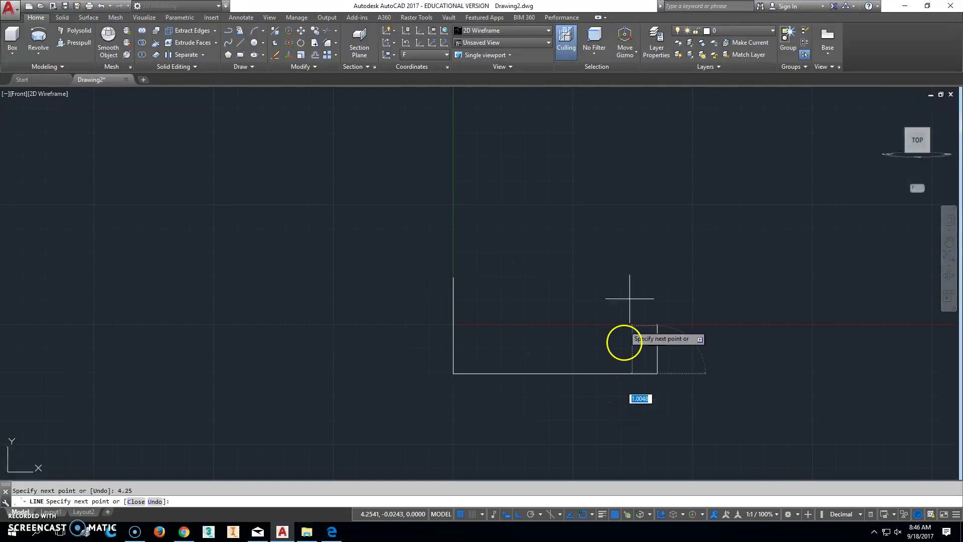
type(".")
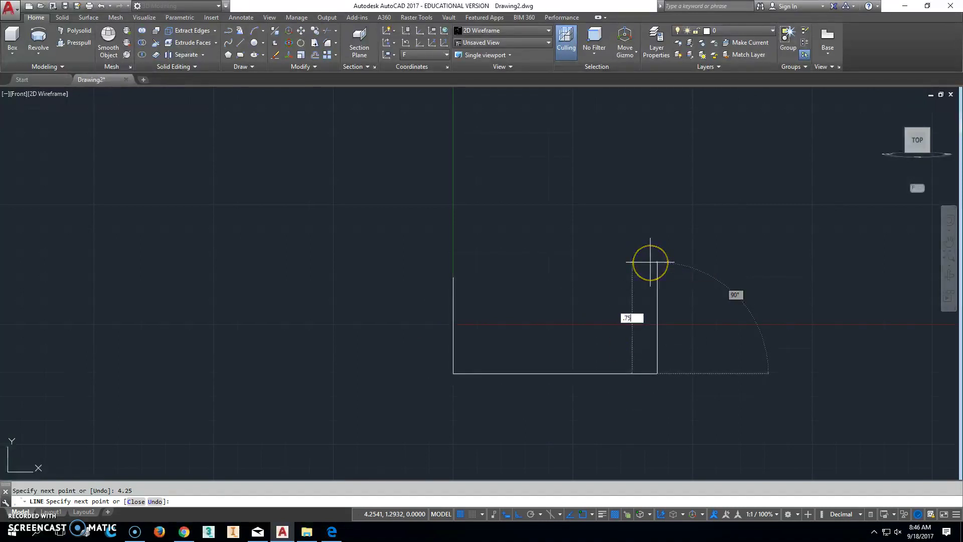
type("75")
key("Return")
key("Escape")
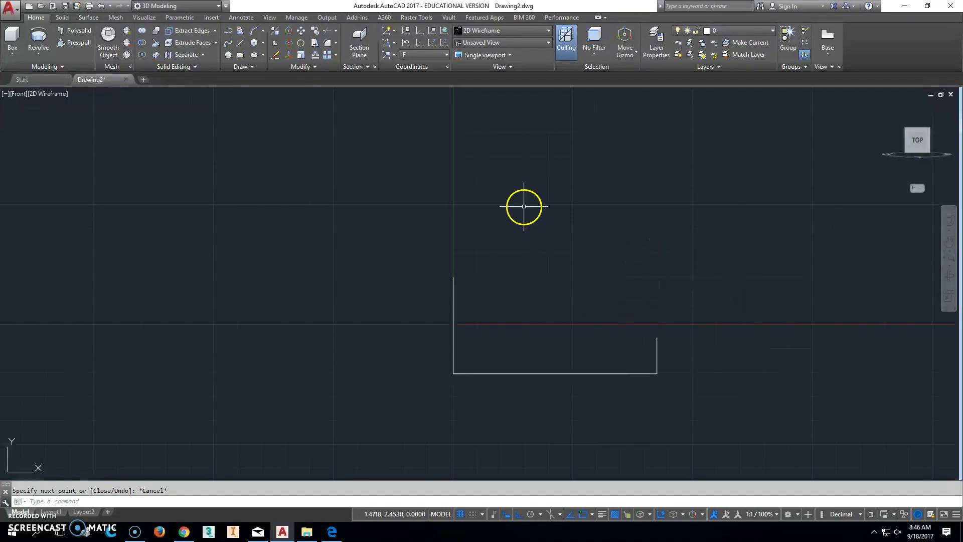
Step: After checking the upright thickness in the textbook PDF, draw a 1.25 top edge from the open upper end and a vertical line down past the base's top level
left_click(241, 42)
left_click(454, 278)
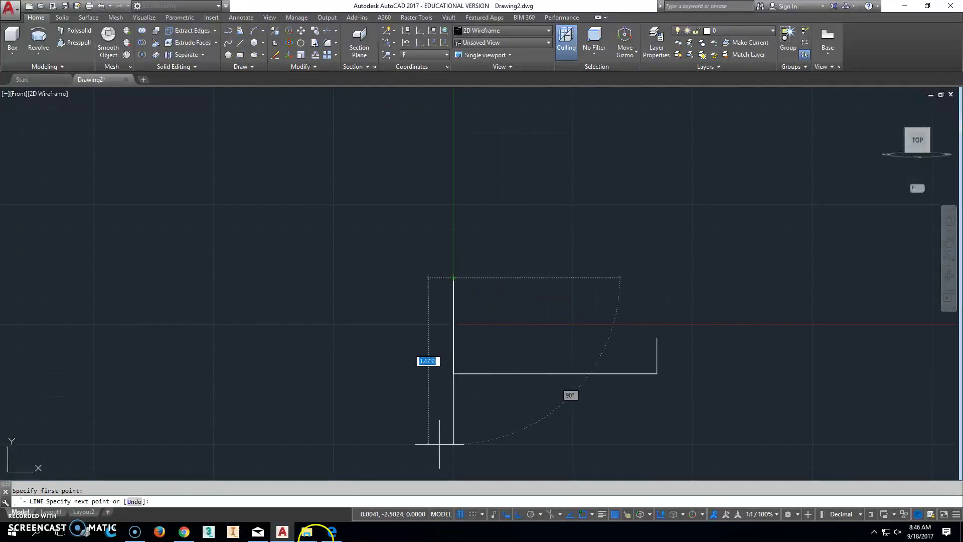
left_click(332, 531)
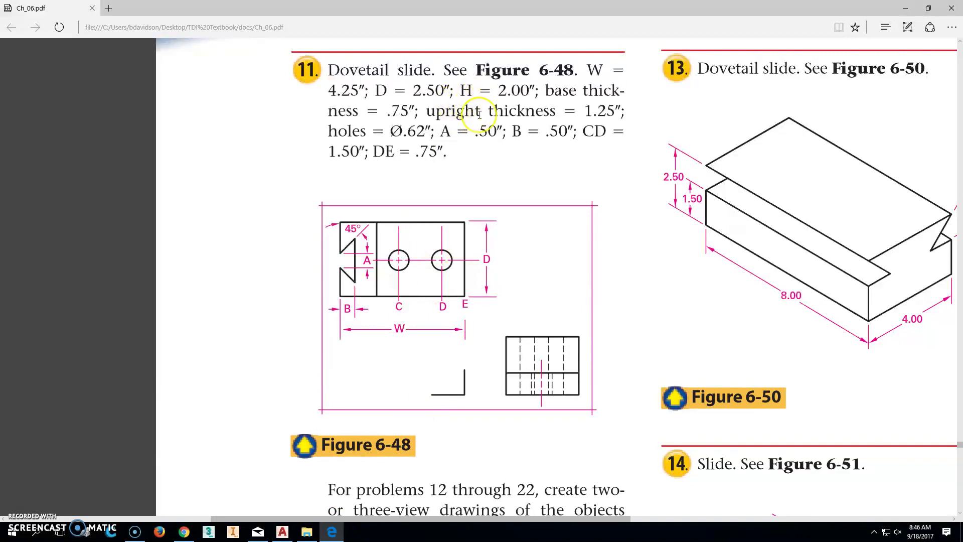
left_click(283, 531)
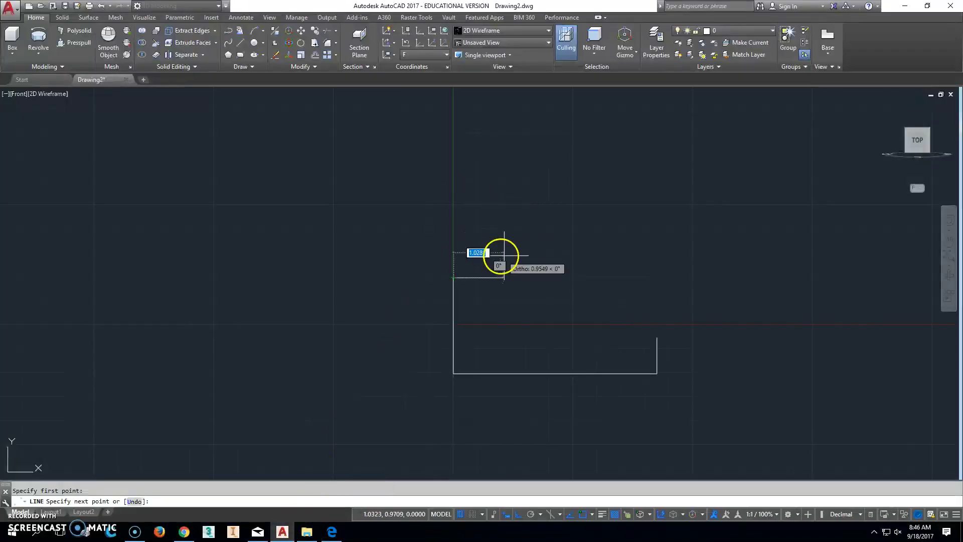
type("1.25")
key("Return")
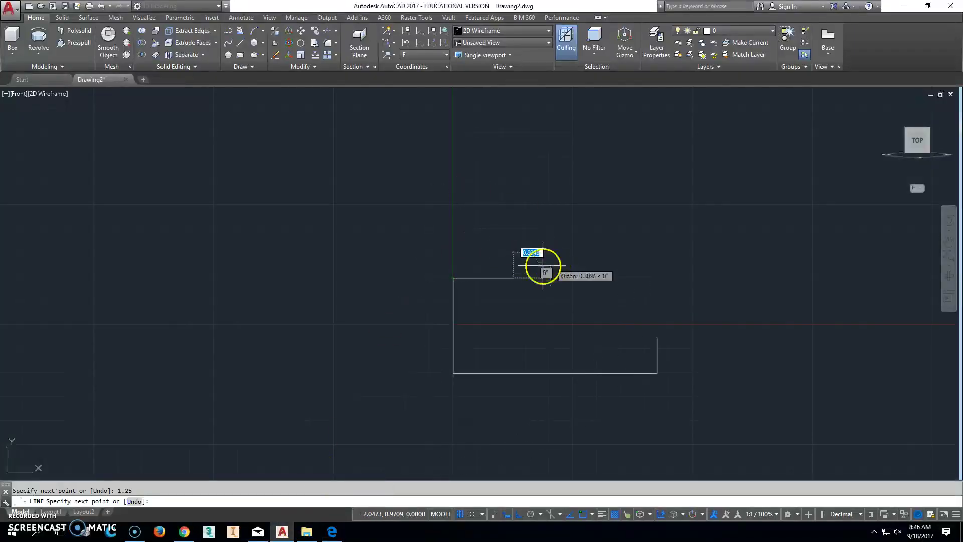
left_click(549, 347)
key("Escape")
Step: Draw the base's horizontal top edge from the end of the .75 edge leftward past the upright's inner line
left_click(241, 42)
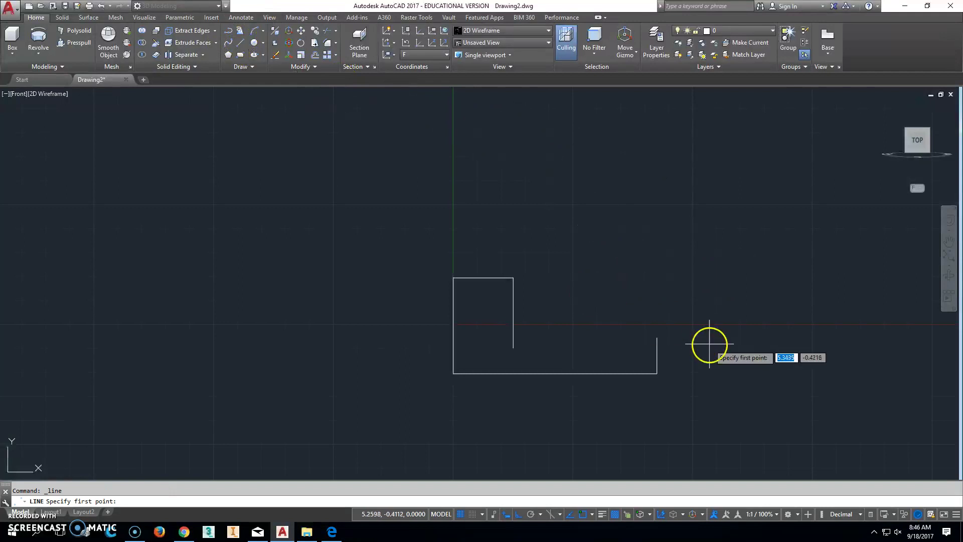
left_click(655, 339)
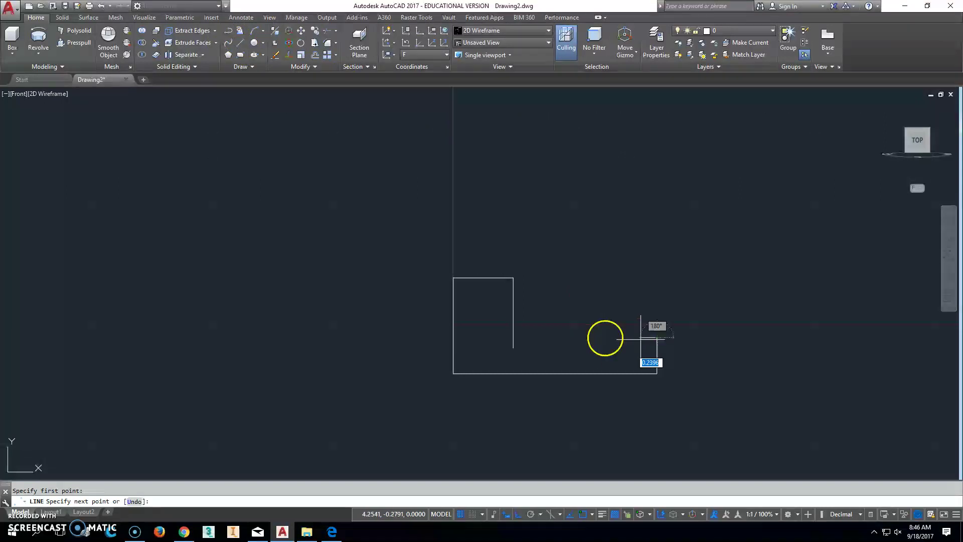
left_click(490, 338)
key("Escape")
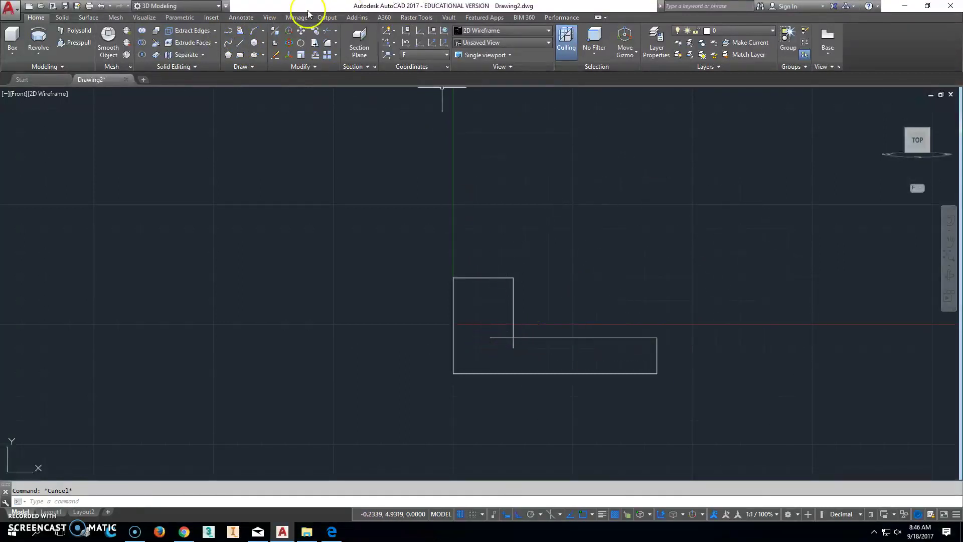
Step: Trim the two overhanging line ends at the inner corner between the upright and the base
left_click(316, 30)
key("Return")
left_click(511, 347)
left_click(507, 348)
right_click(500, 347)
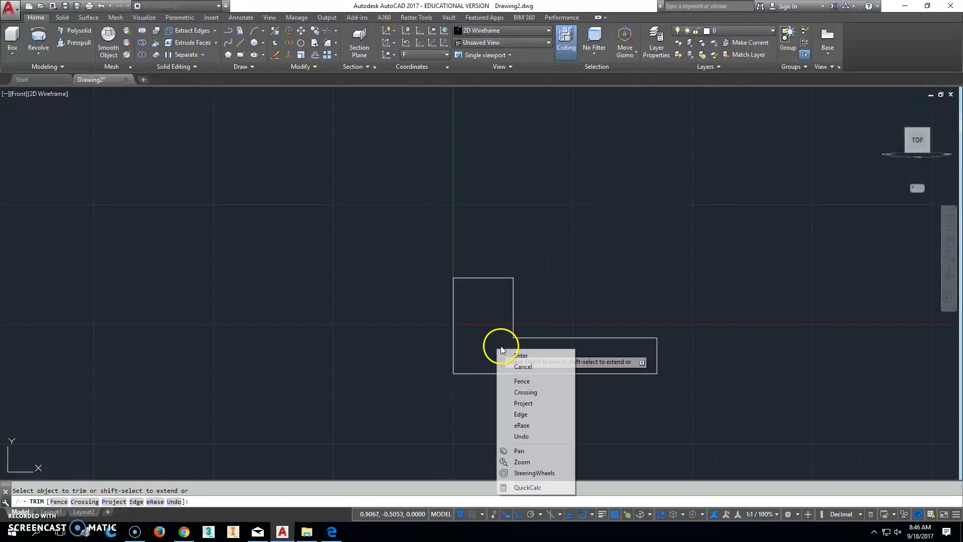
key("Escape")
Step: Switch to the isometric home view and join all lines of the L-shaped profile into one polyline with PEDIT
left_click(885, 108)
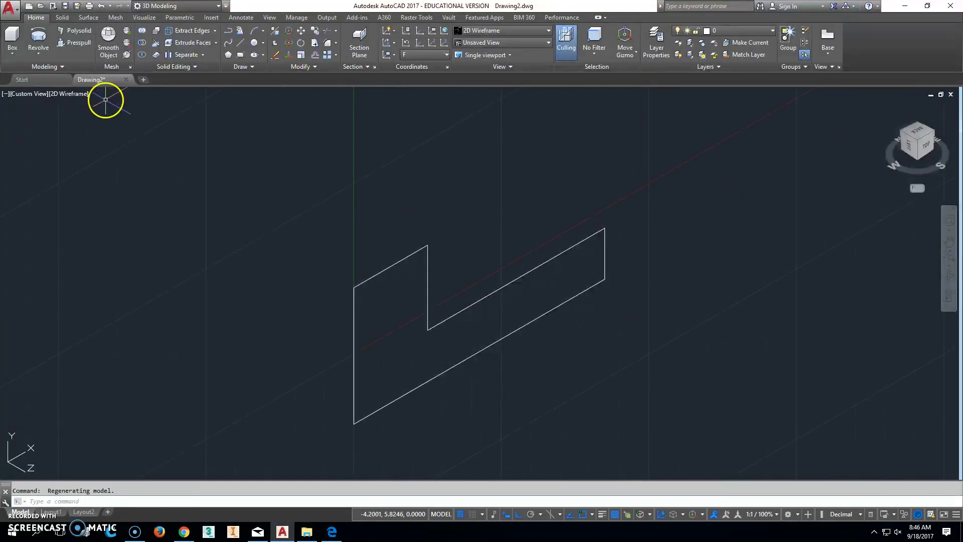
type("ped")
key("Return")
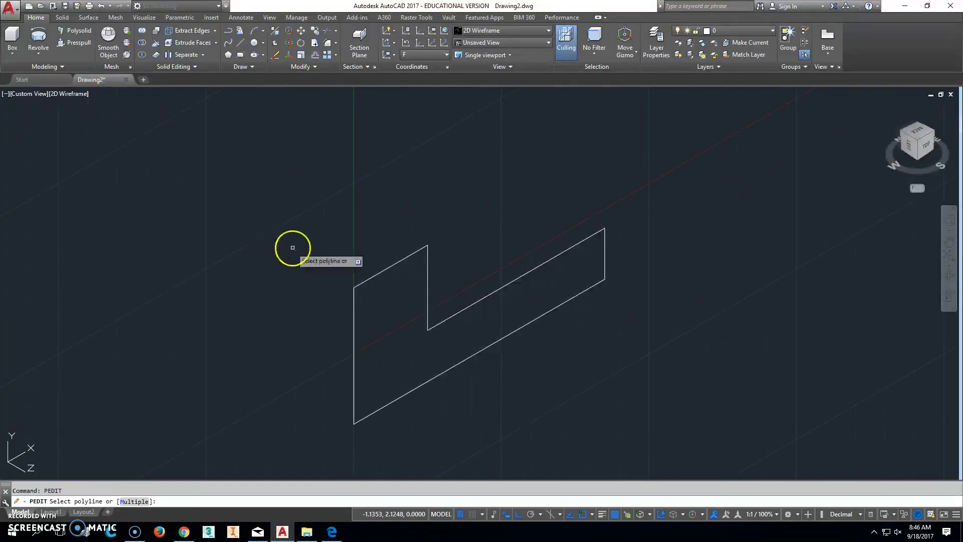
left_click(394, 264)
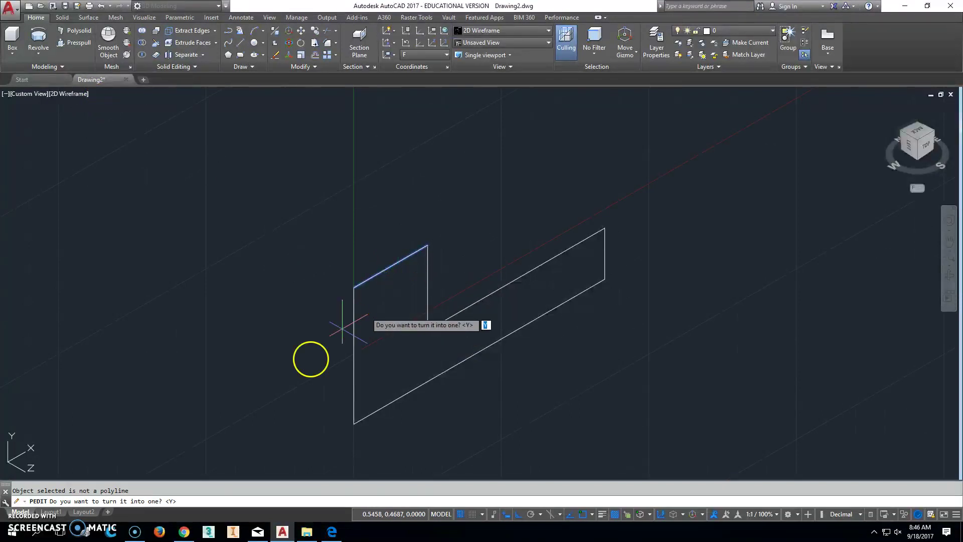
key("Return")
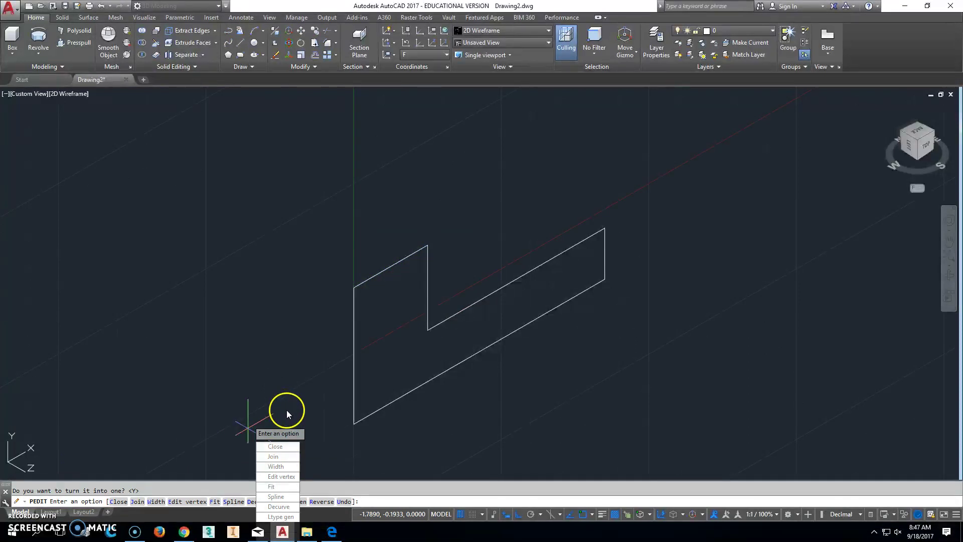
left_click(283, 457)
left_click(326, 444)
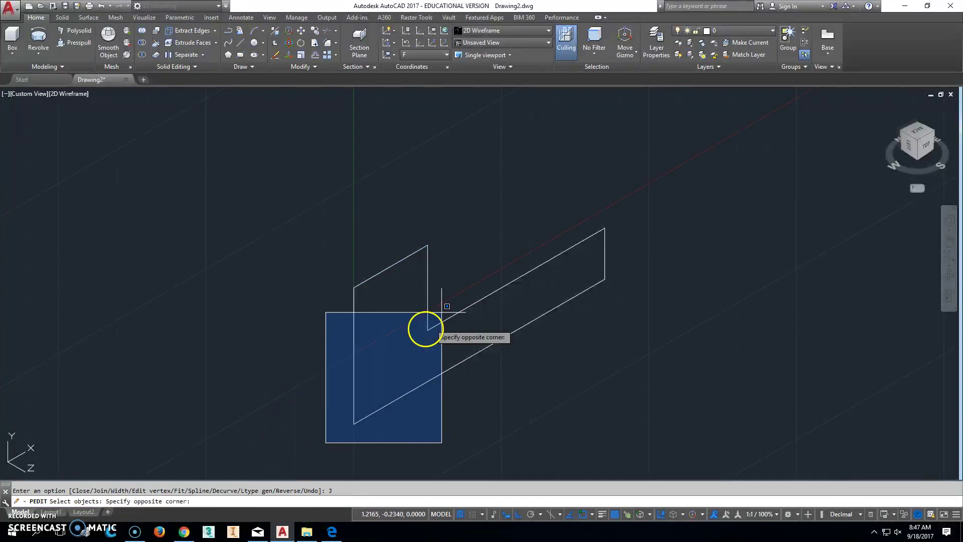
left_click(668, 179)
key("Return")
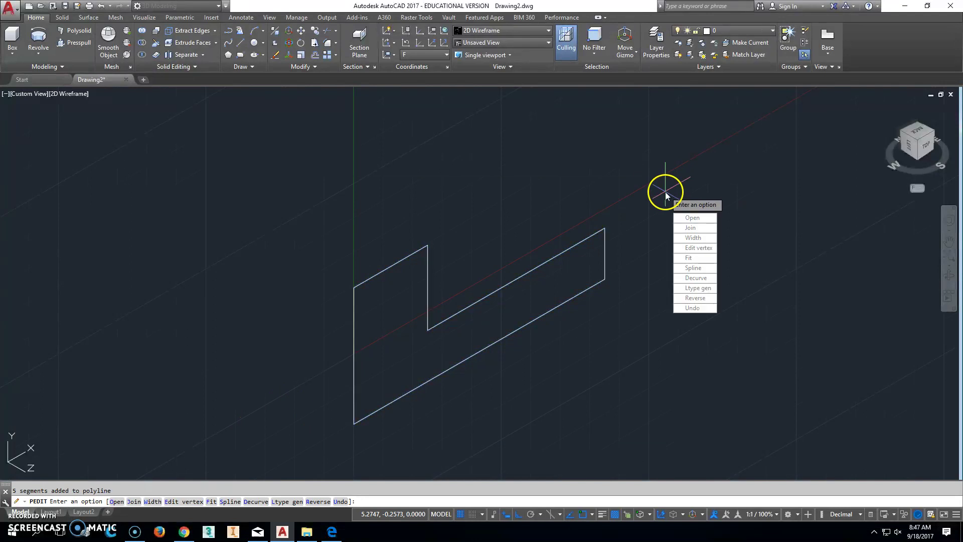
right_click(666, 192)
left_click(679, 197)
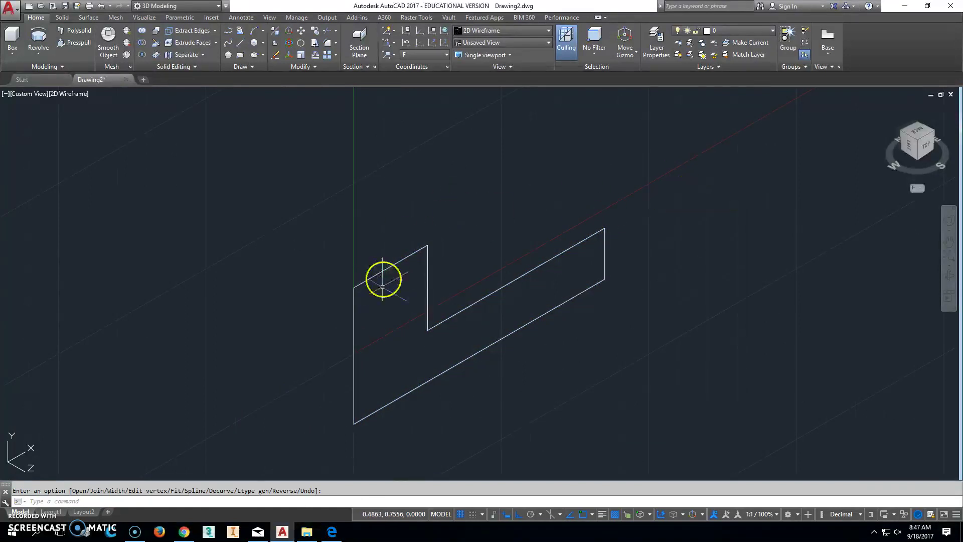
Step: Extrude the L-shaped profile to a height of 2.5
left_click(43, 55)
left_click(49, 67)
left_click(394, 260)
right_click(393, 260)
left_click(409, 269)
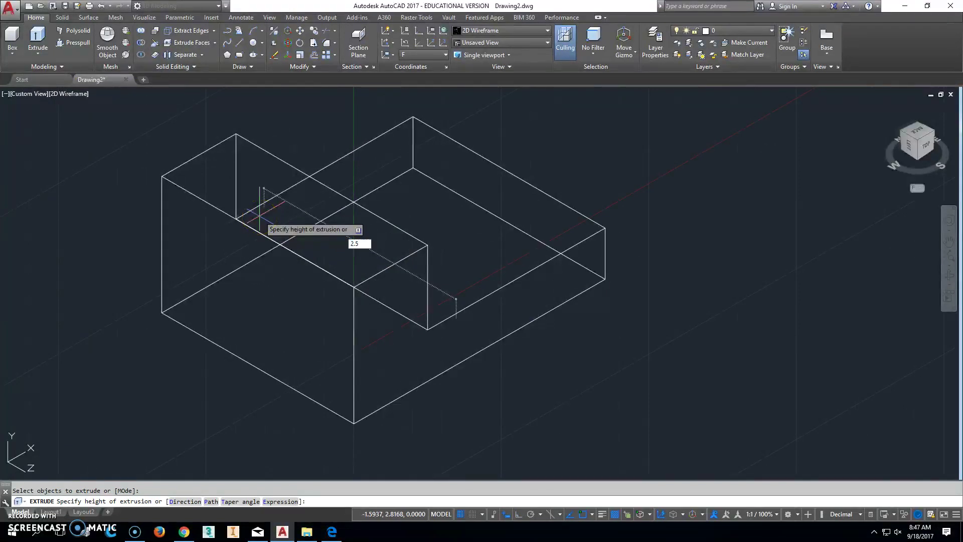
Step: Check the depth D in the textbook figure and confirm 2.5 as the extrusion height of the L-shaped solid
left_click(332, 531)
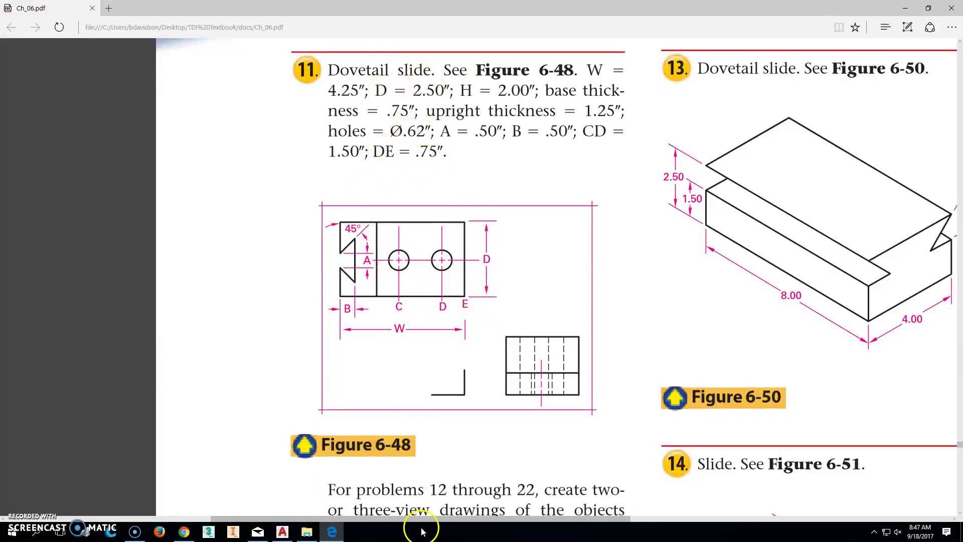
left_click(282, 531)
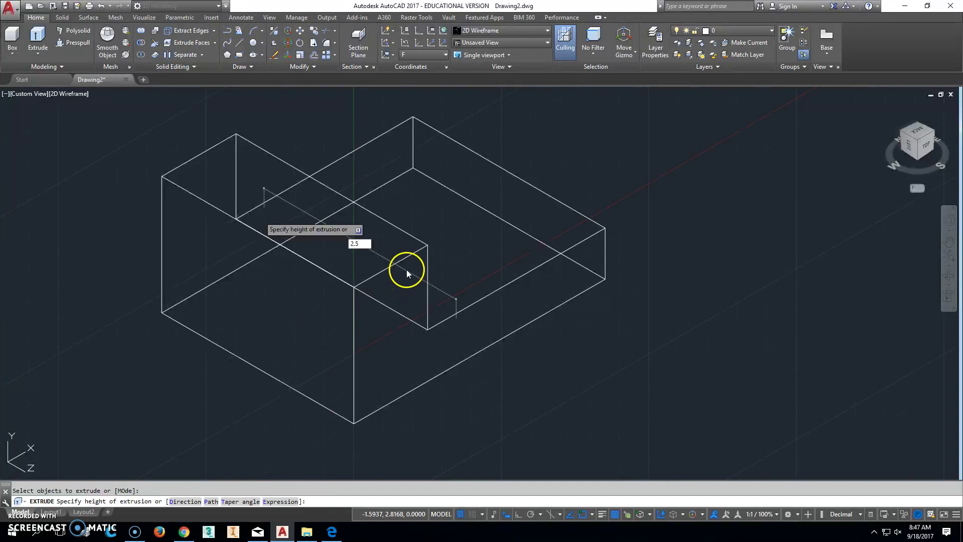
type("2.5")
key("Return")
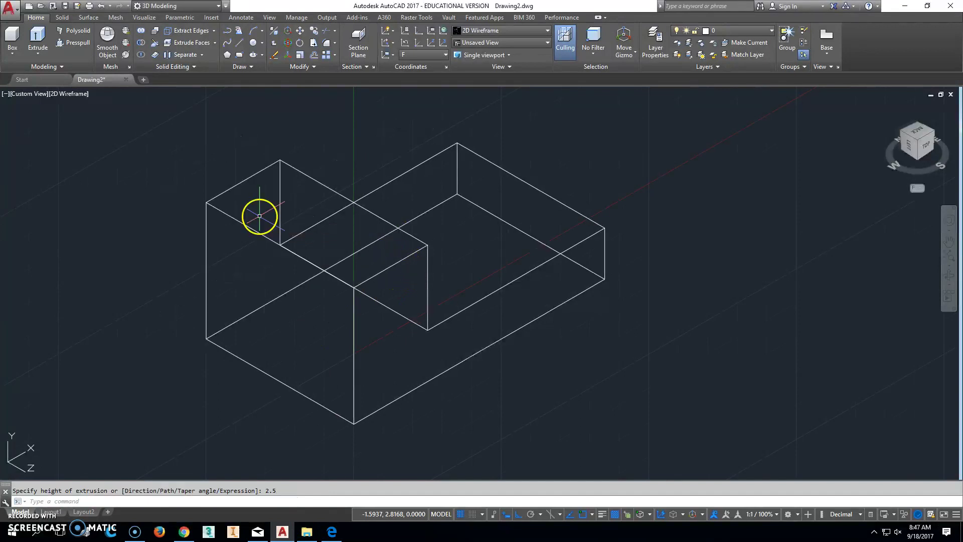
Step: Restore the World coordinate system and switch to the top view of the solid
left_click(919, 191)
left_click(919, 200)
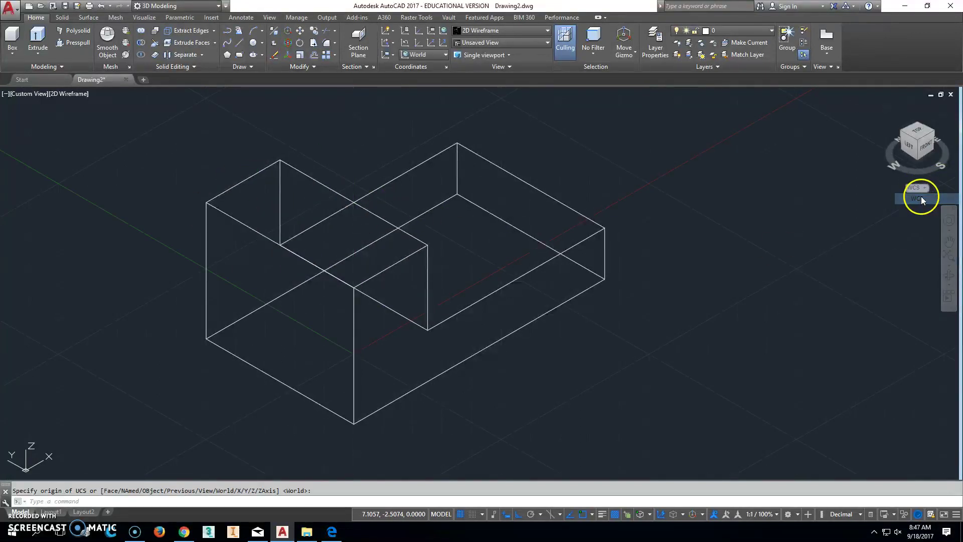
left_click(916, 131)
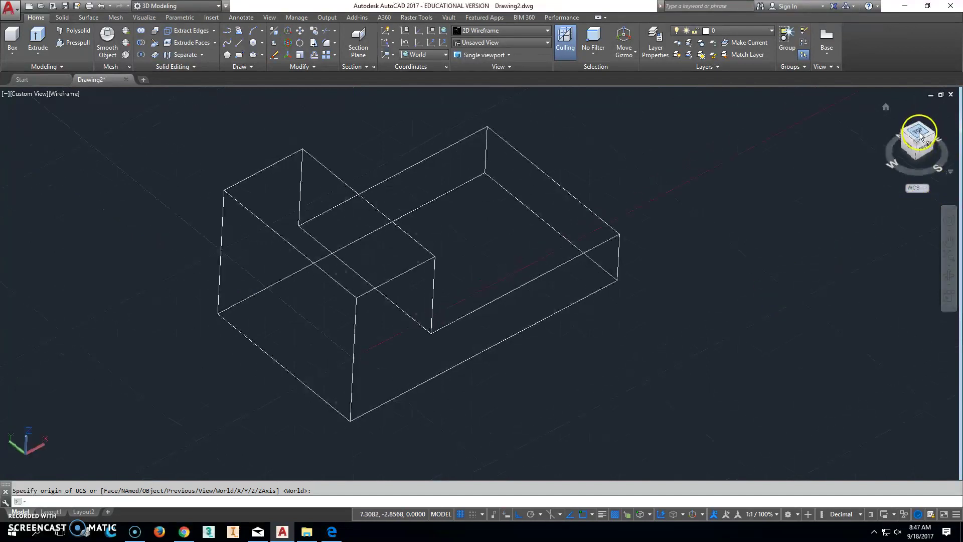
middle_click_drag(482, 308, 520, 303)
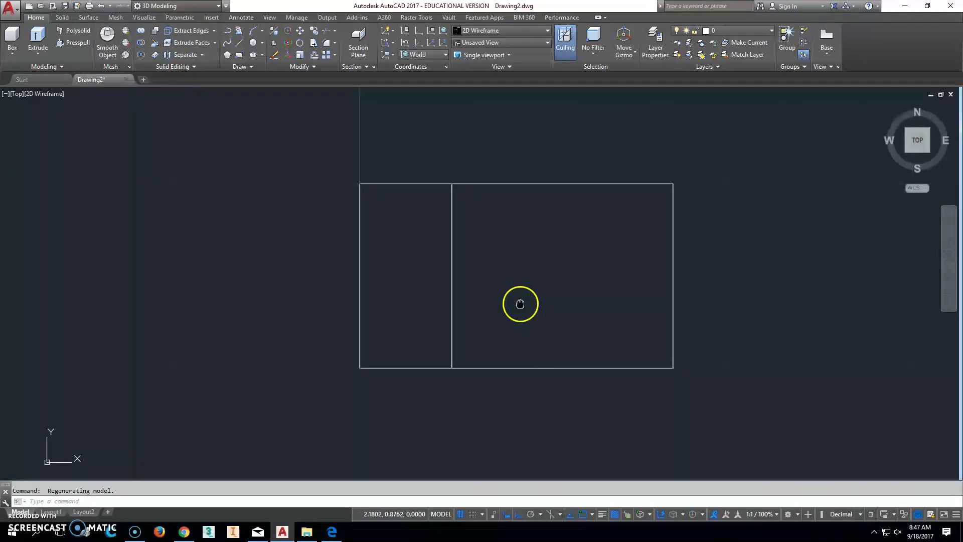
Step: Consult the dovetail in Figure 6-48 and draw a line 1 unit long at 45° in the empty space beside the solid
left_click(331, 532)
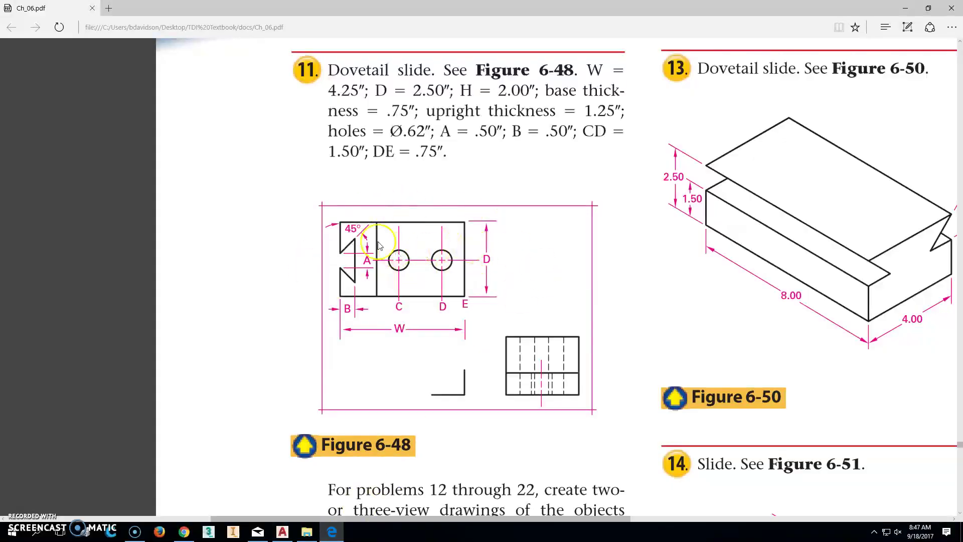
left_click(283, 536)
middle_click_drag(420, 366, 601, 335)
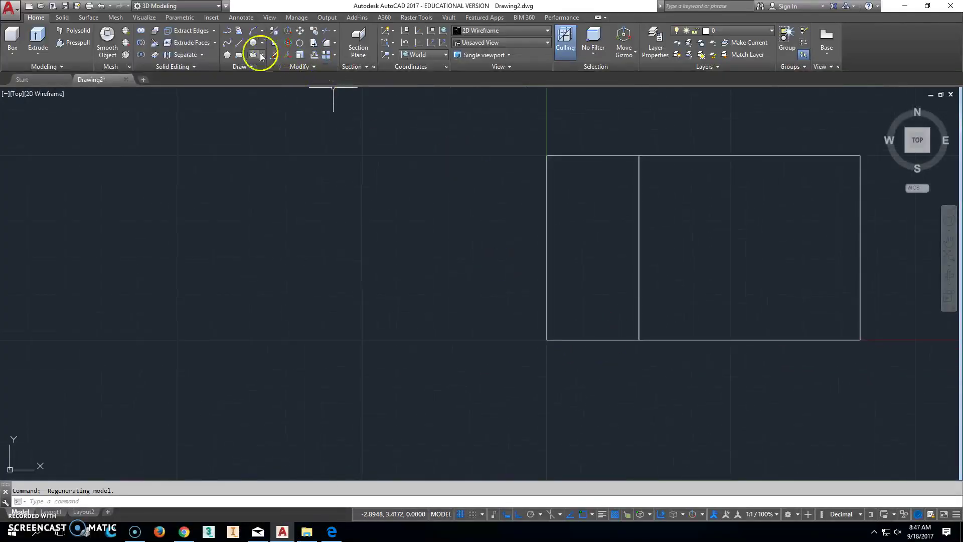
left_click(239, 42)
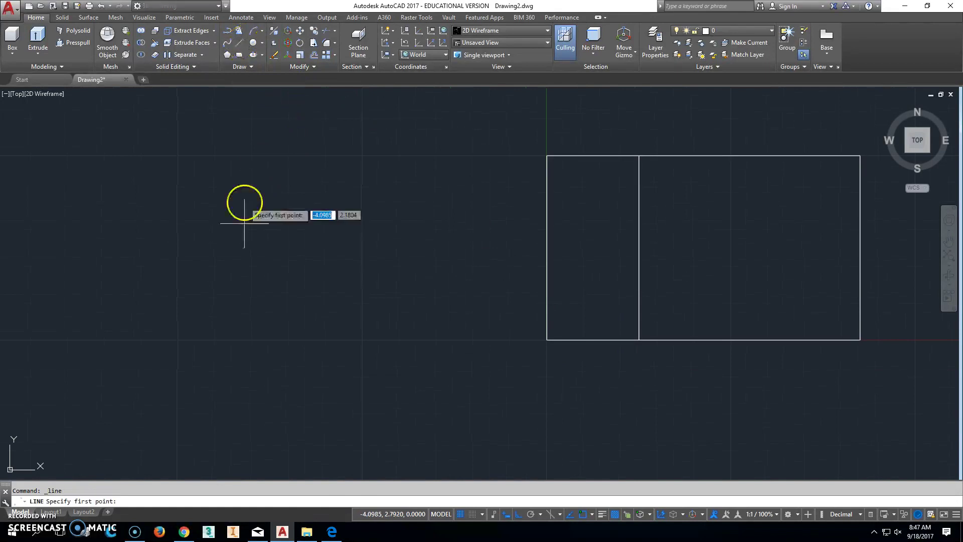
left_click(166, 265)
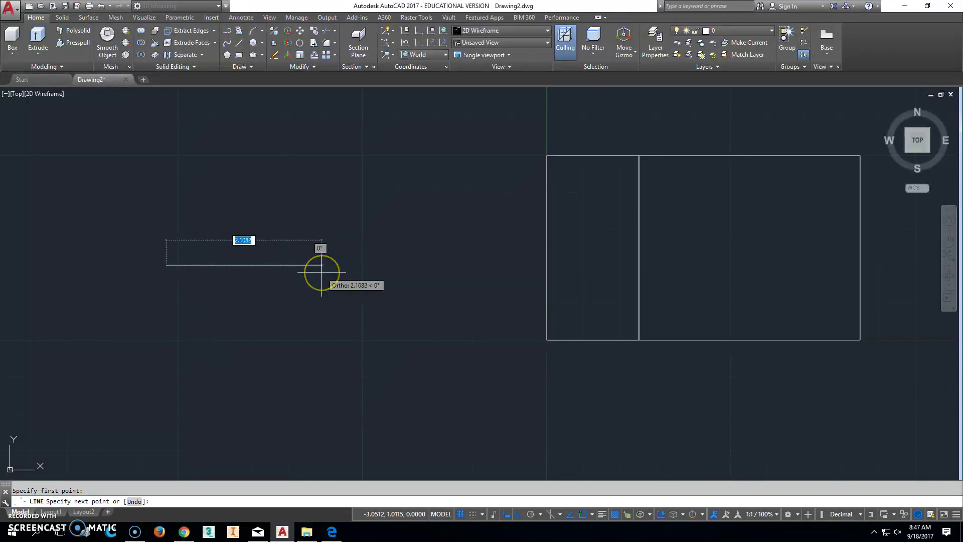
key("F8")
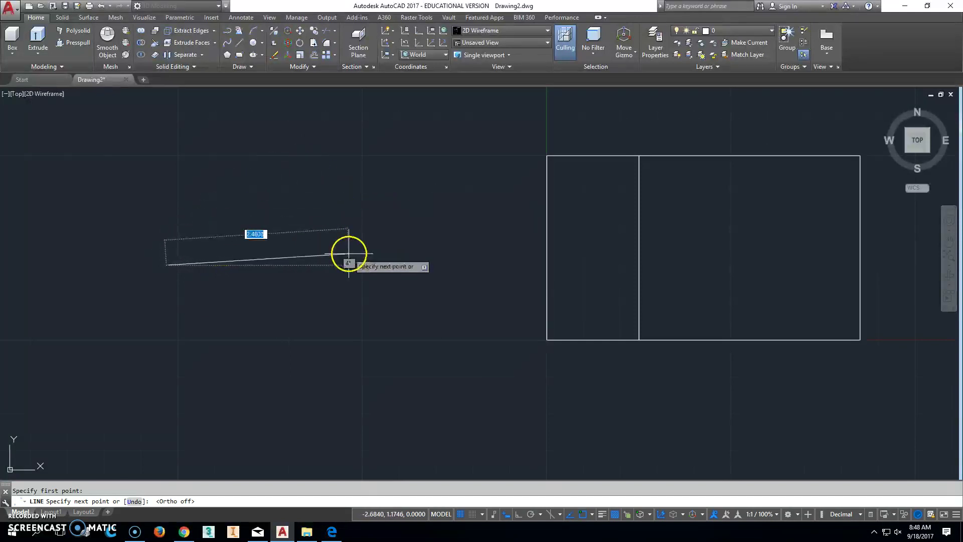
key("F8")
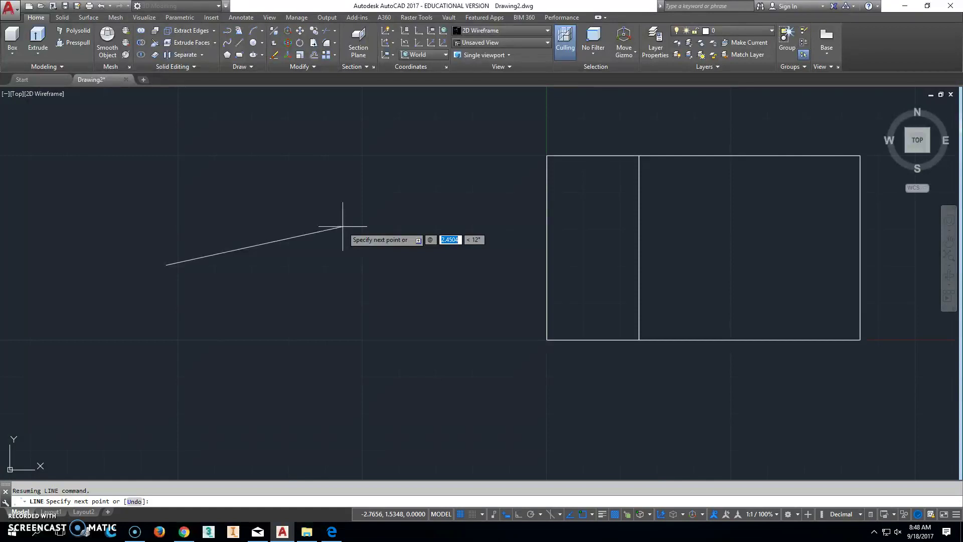
type("1")
key("Tab")
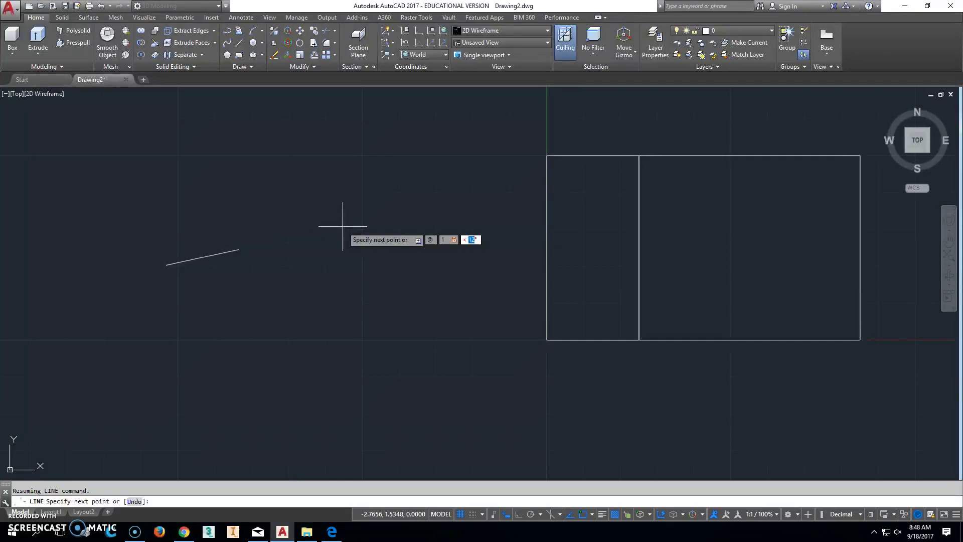
type("45")
key("Return")
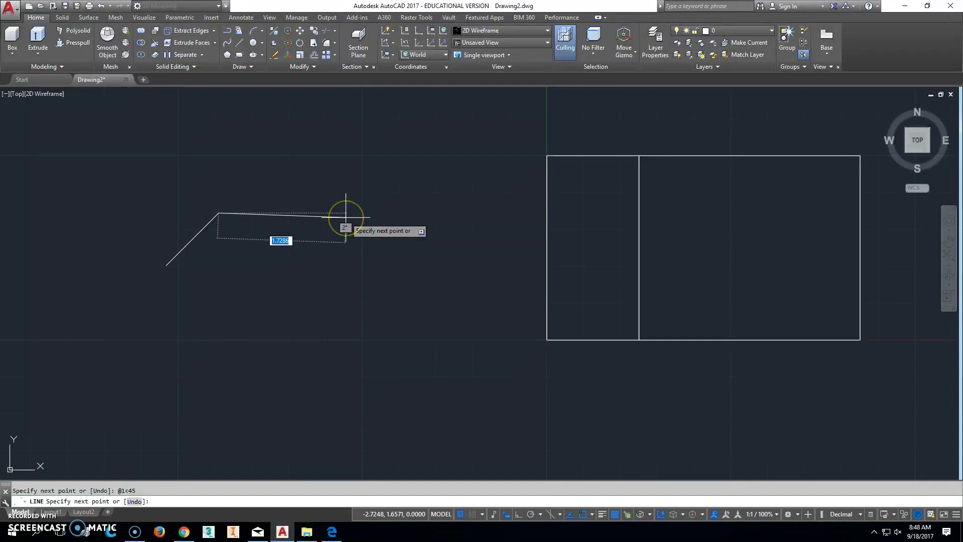
key("Escape")
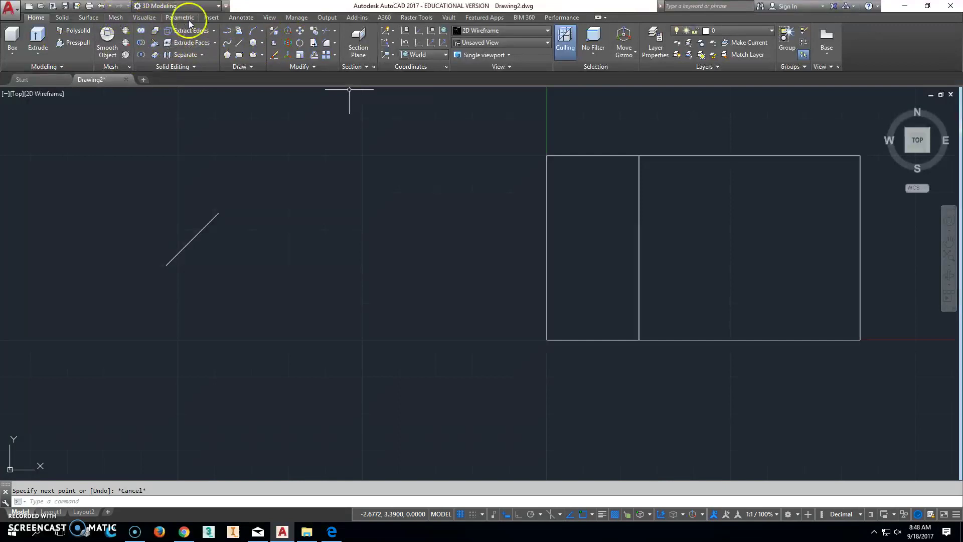
Step: Write the multiline text note "@1<45 <enter> to make a line" below the angled line and erase it again
left_click(241, 17)
left_click(19, 40)
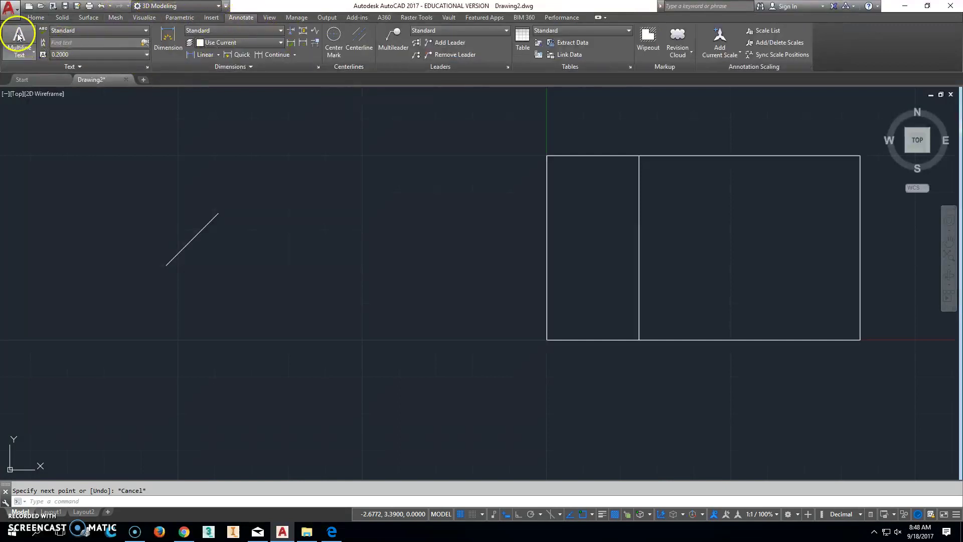
left_click(229, 298)
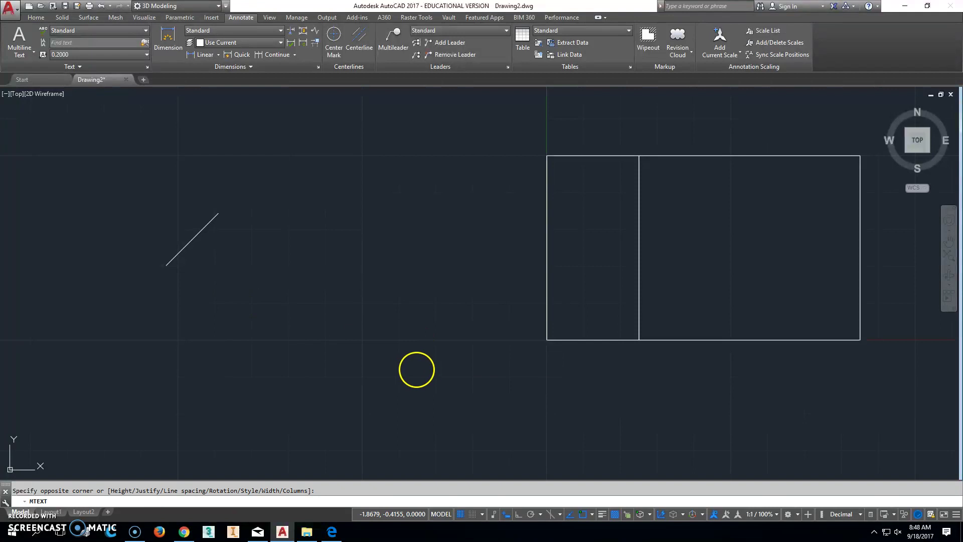
left_click(422, 369)
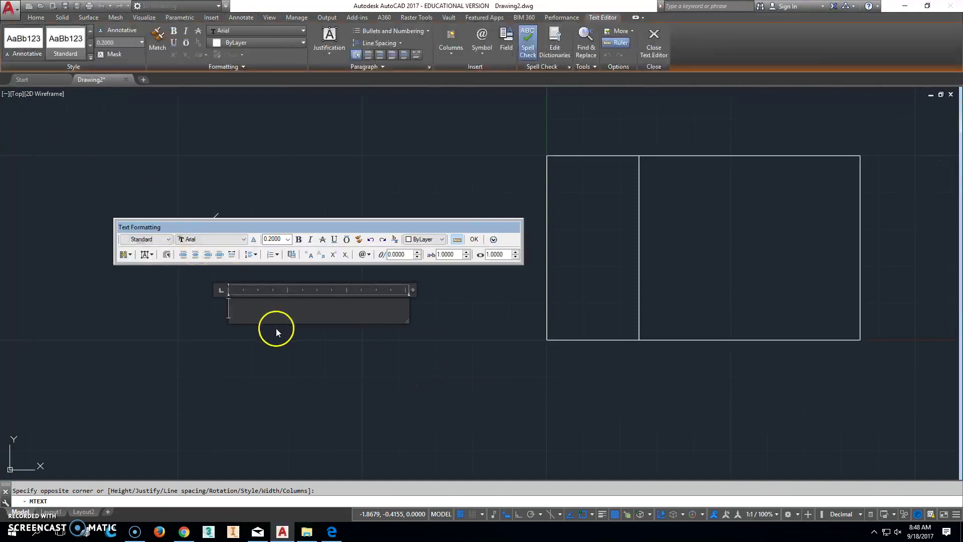
type("To")
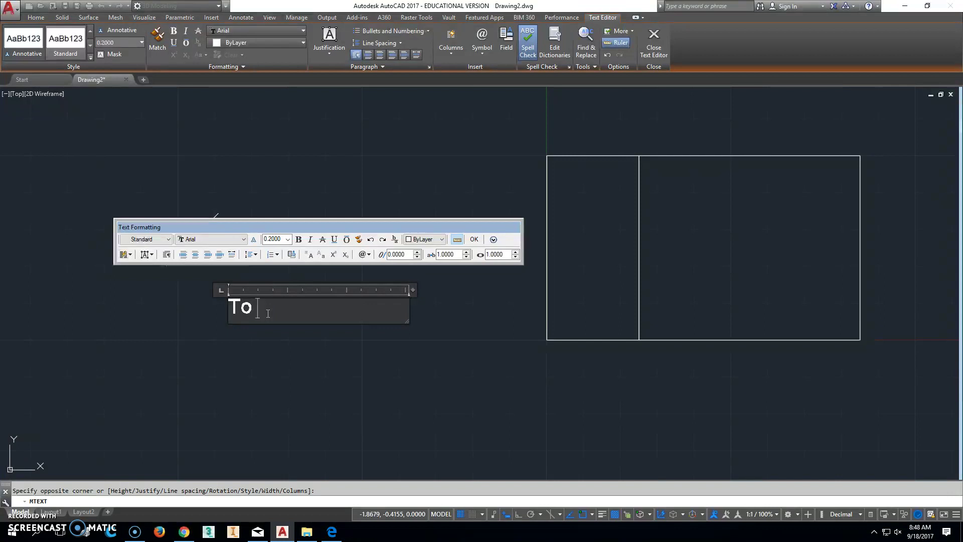
key("BackSpace")
key("BackSpace")
key("BackSpace")
type("@1<45 ")
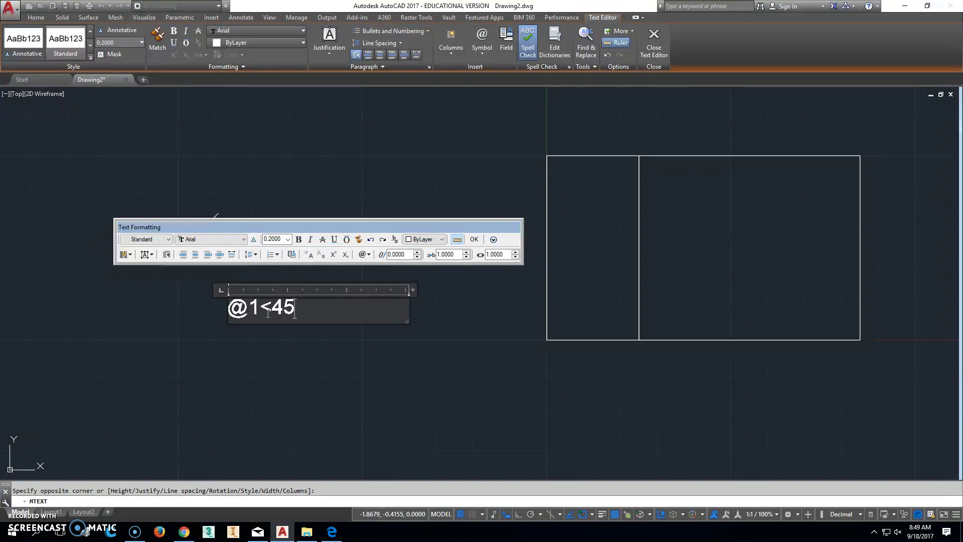
type("<enter>")
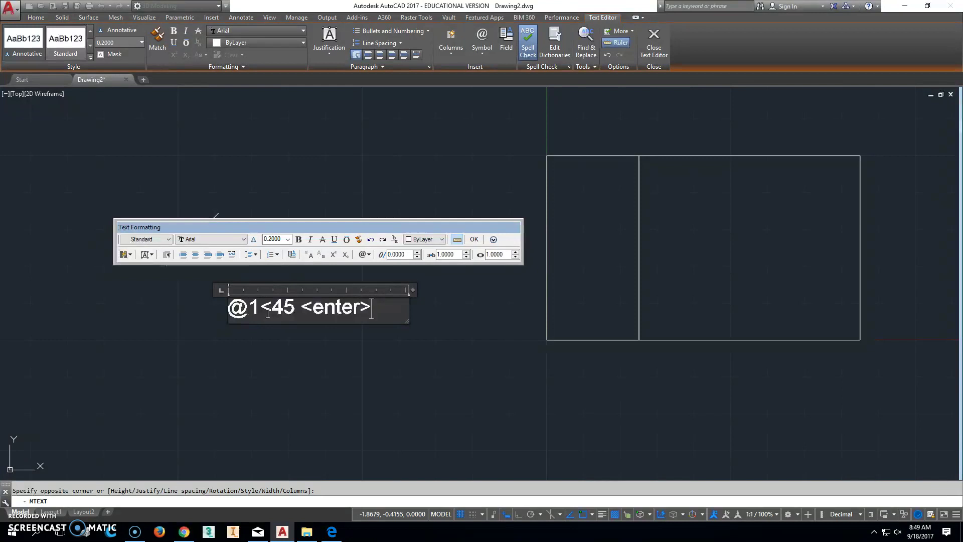
key("Return")
type("to m")
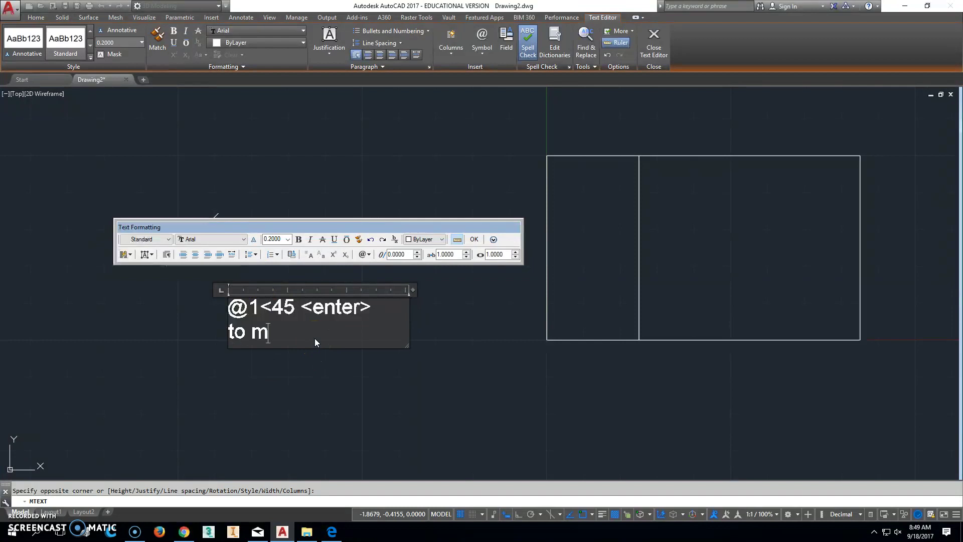
type("ake a line")
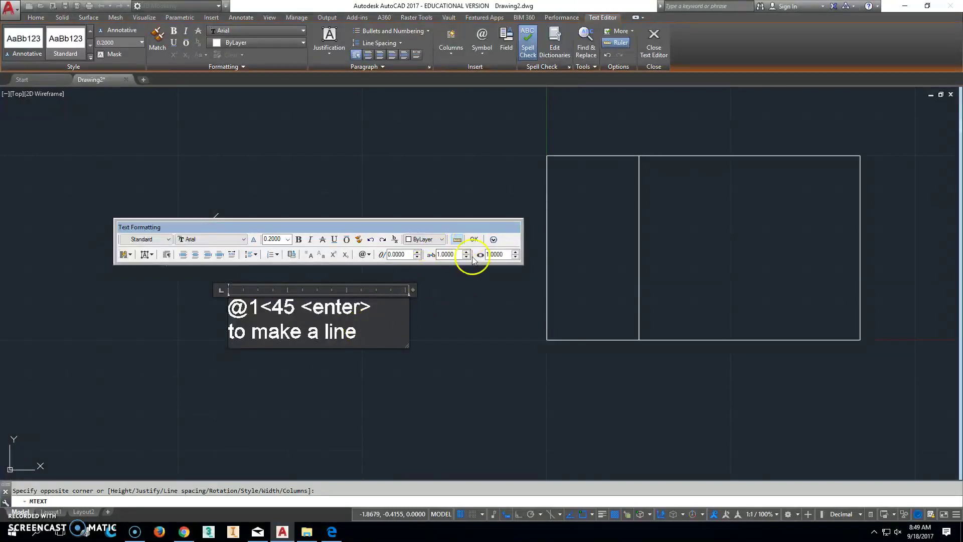
left_click(474, 240)
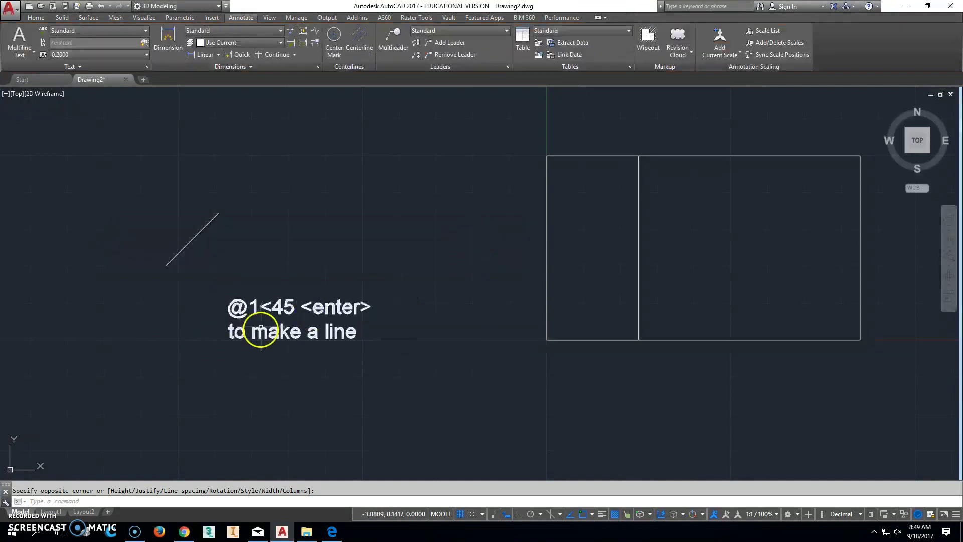
left_click(281, 304)
key("Delete")
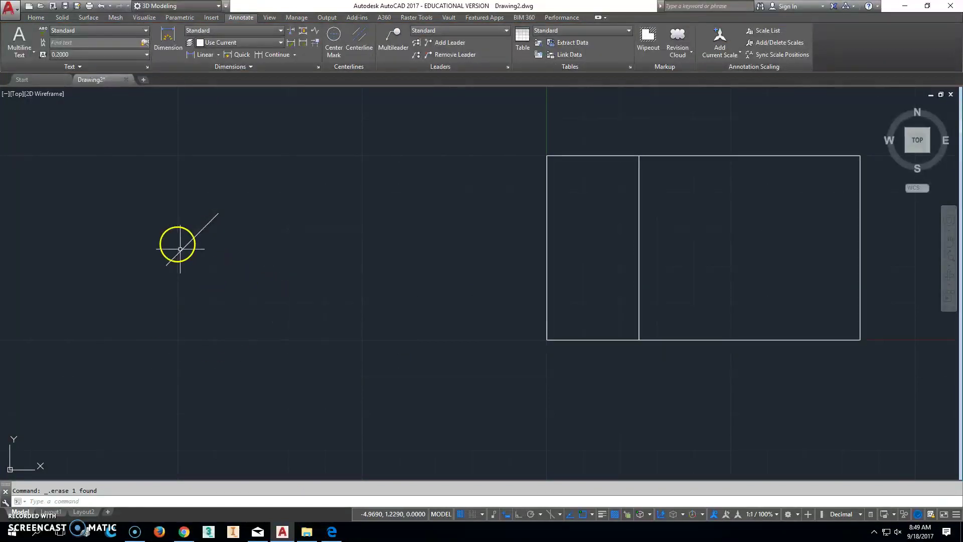
mouse_move(254, 243)
middle_mouse_down()
mouse_move(352, 304)
mouse_move(390, 251)
middle_mouse_up()
scroll(389, 252, "up", 2)
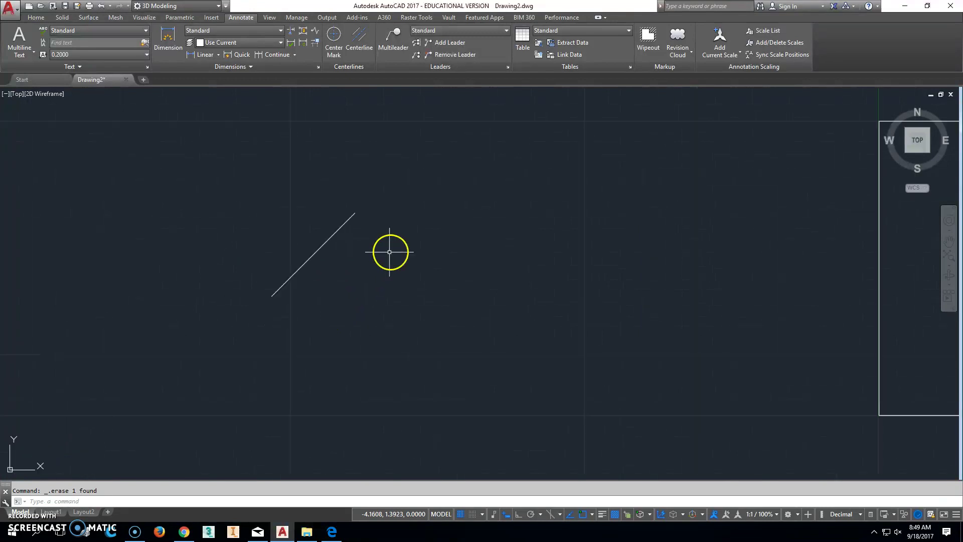
type("l")
key("Return")
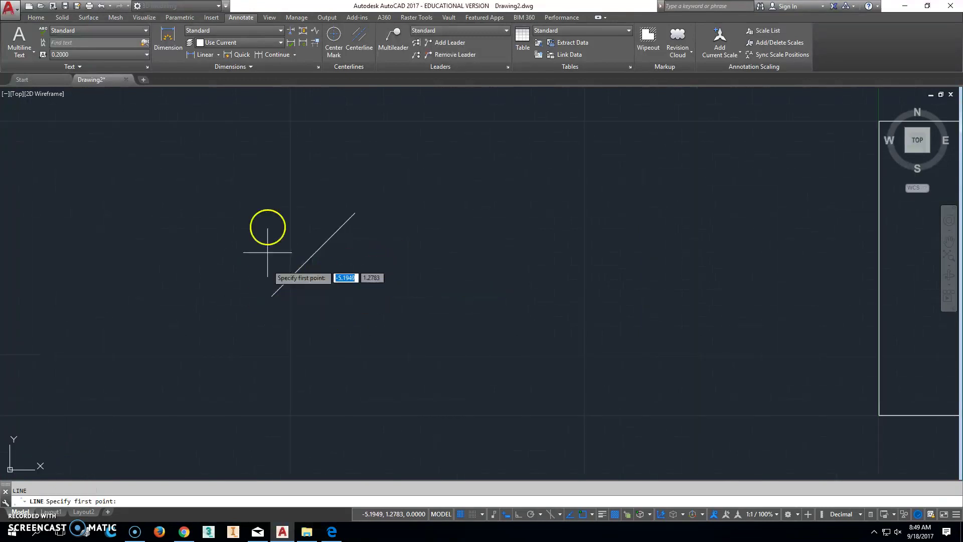
key("Escape")
Step: Check the textbook dimensions and, with Ortho on, draw a .5 vertical line downward from the angled line's lower end
left_click(35, 17)
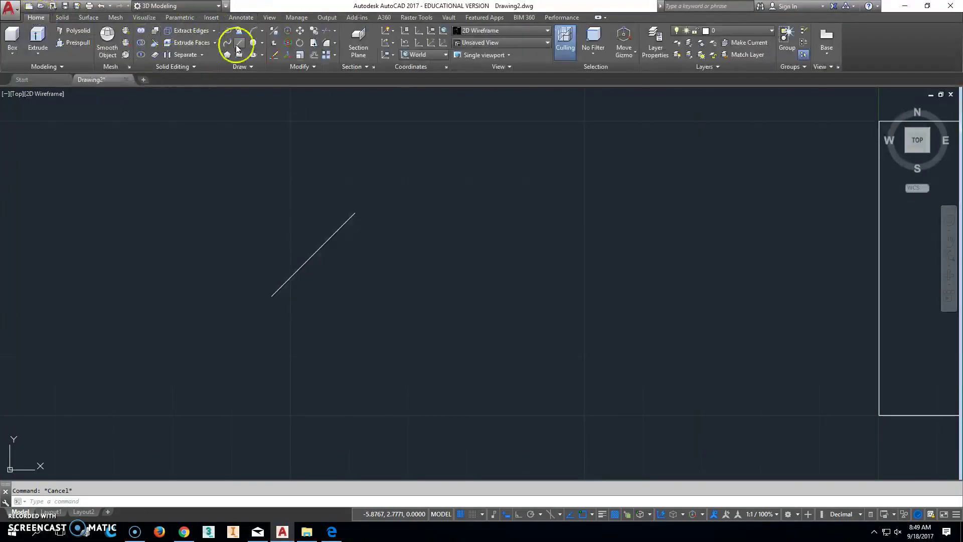
left_click(239, 44)
left_click(272, 296)
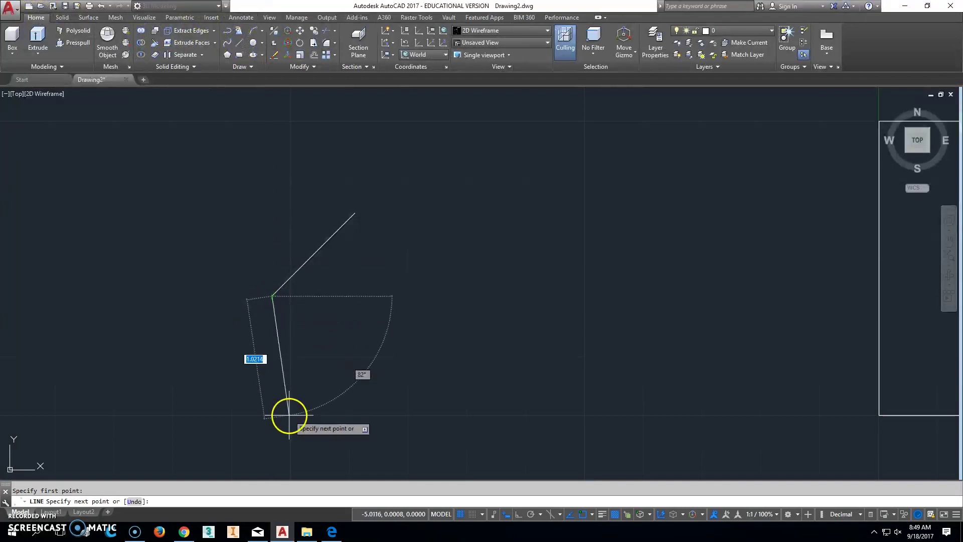
left_click(332, 532)
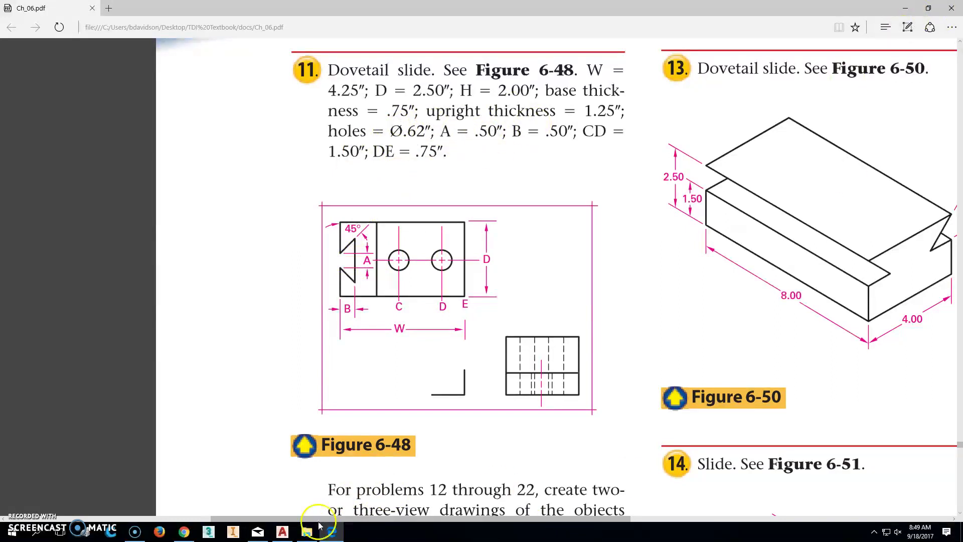
left_click(286, 534)
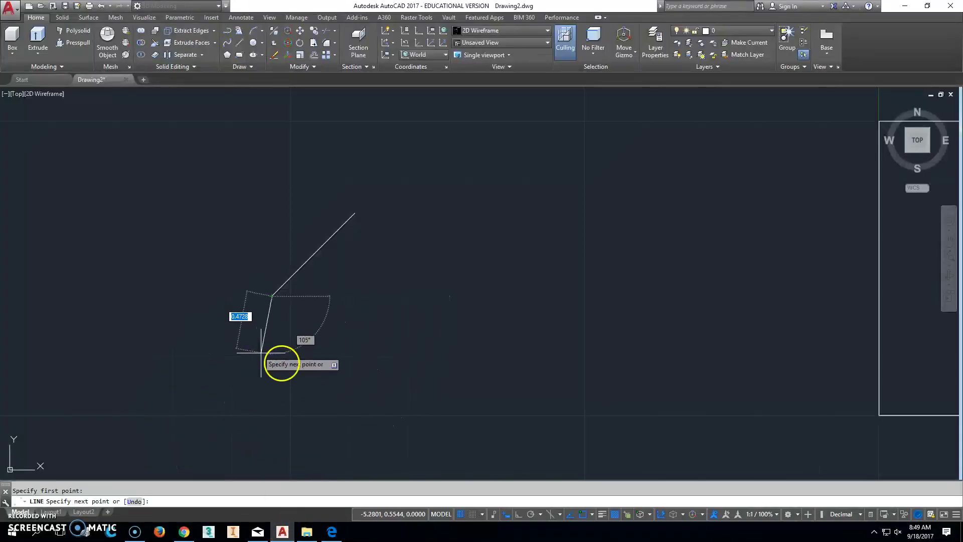
key("F8")
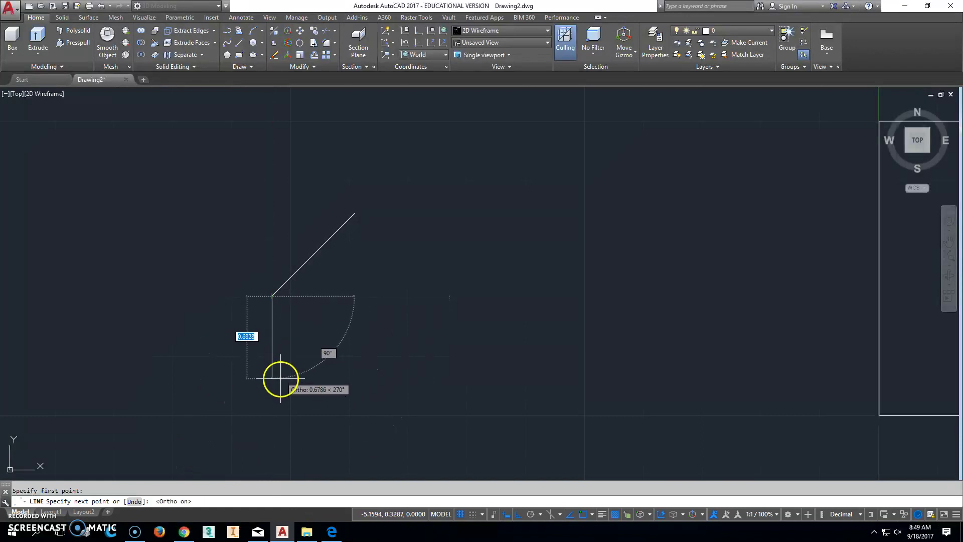
key("Return")
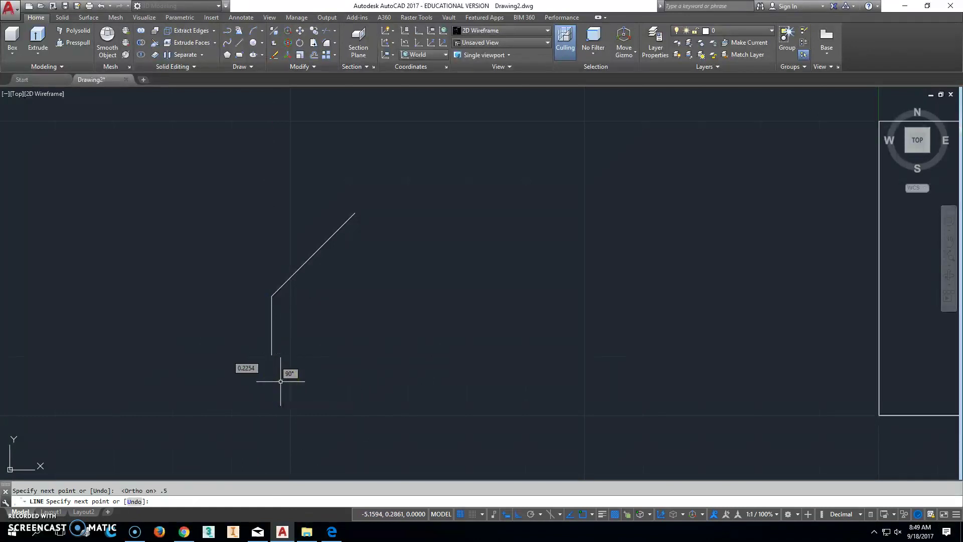
key("Escape")
Step: Mirror the angled line across a horizontal axis through the vertical line's midpoint, keeping the source line
left_click(311, 67)
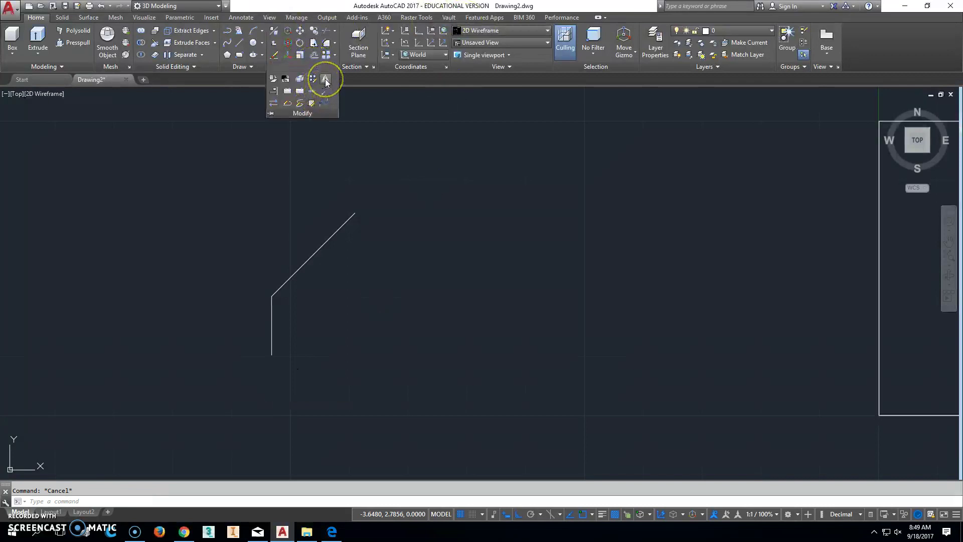
left_click(325, 80)
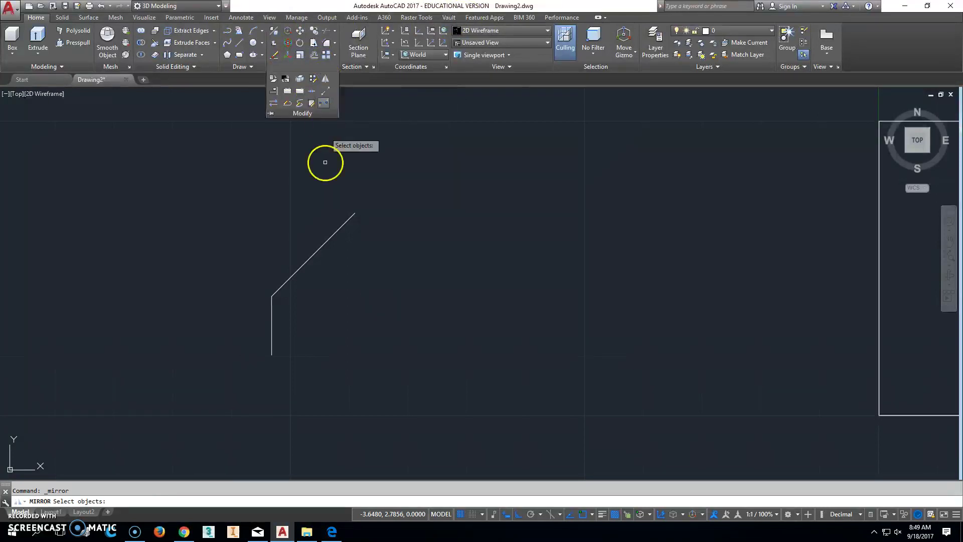
left_click(321, 246)
key("Return")
left_click(271, 326)
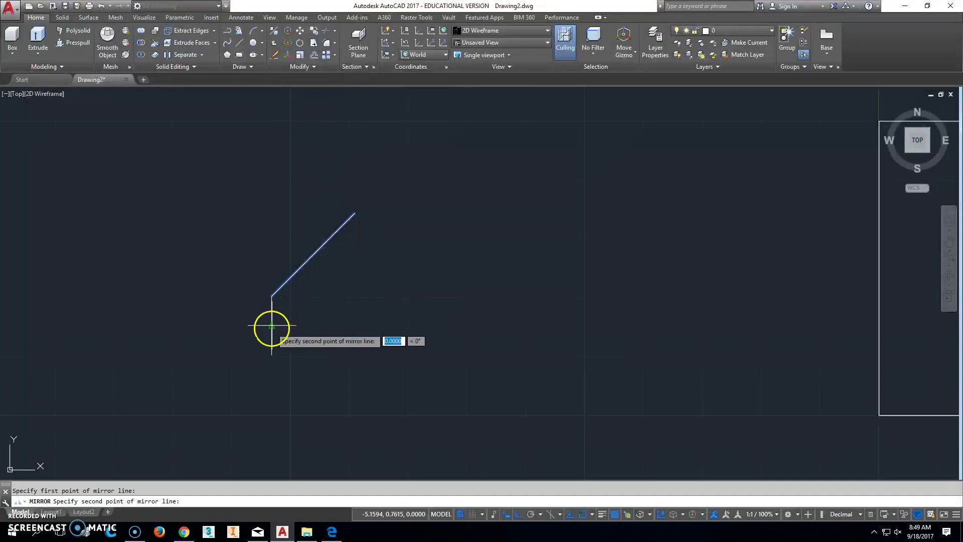
left_click(552, 301)
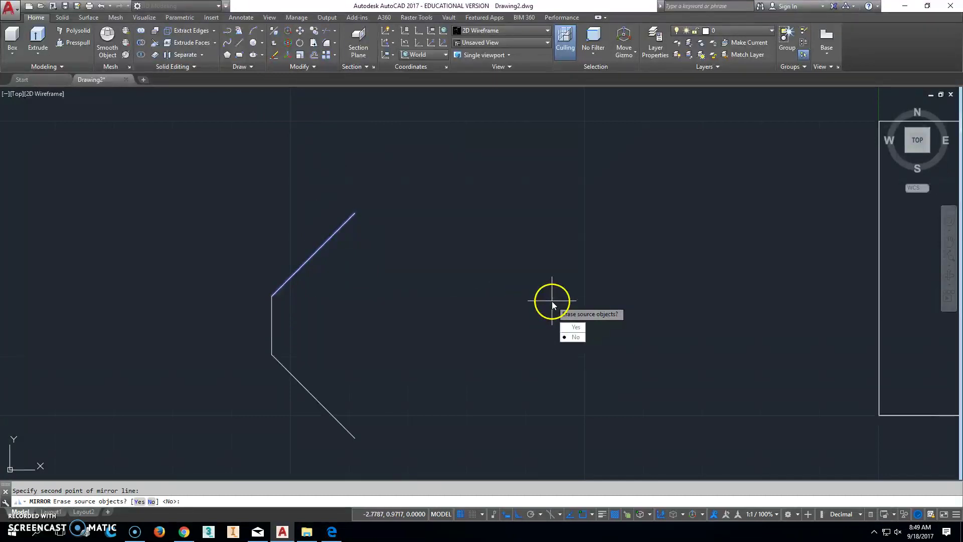
left_click(577, 337)
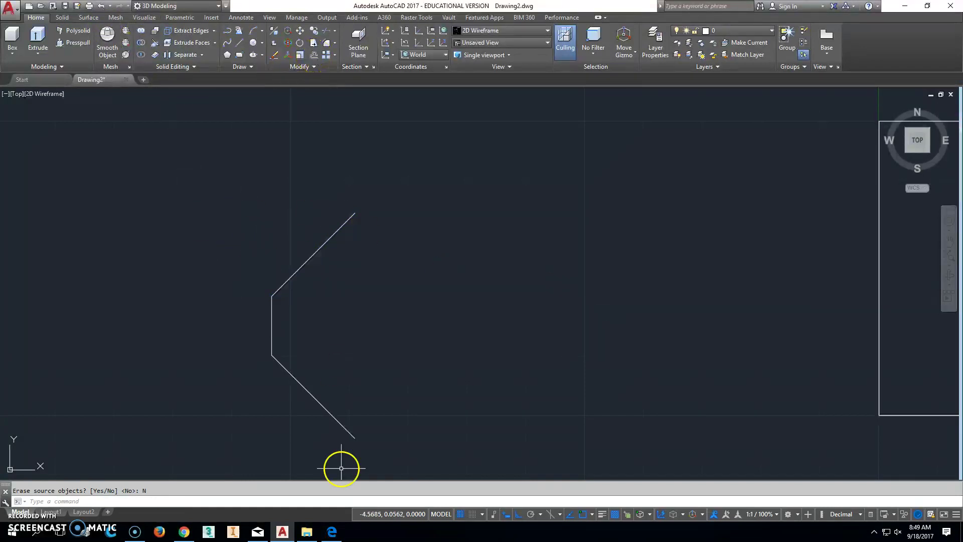
Step: Check dimension B in the textbook and offset the vertical line .5 toward the open side of the angled lines
left_click(283, 531)
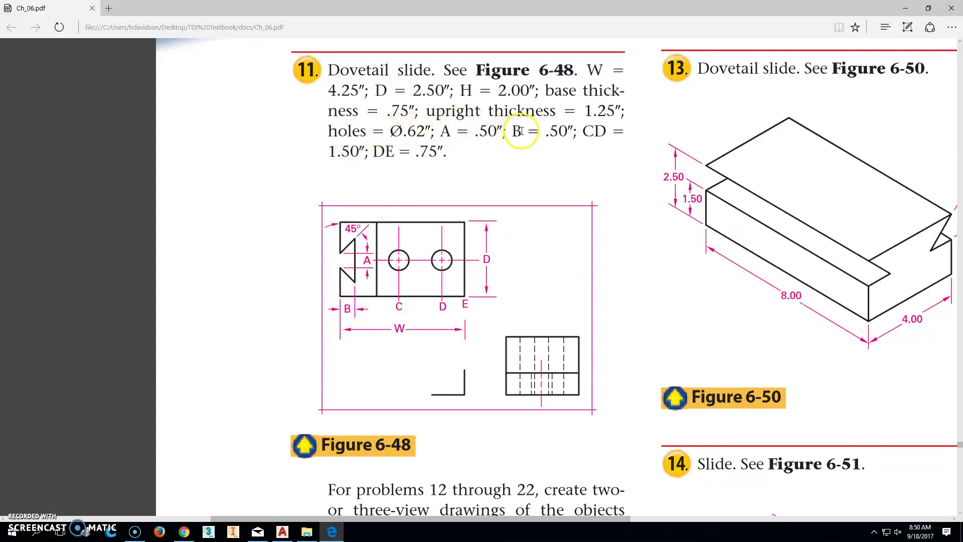
left_click_drag(521, 131, 556, 132)
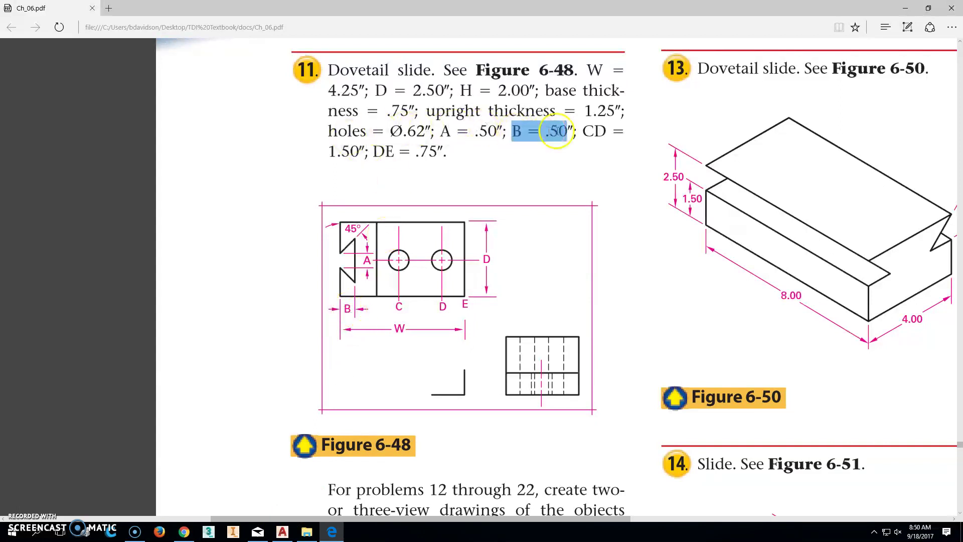
left_click(284, 530)
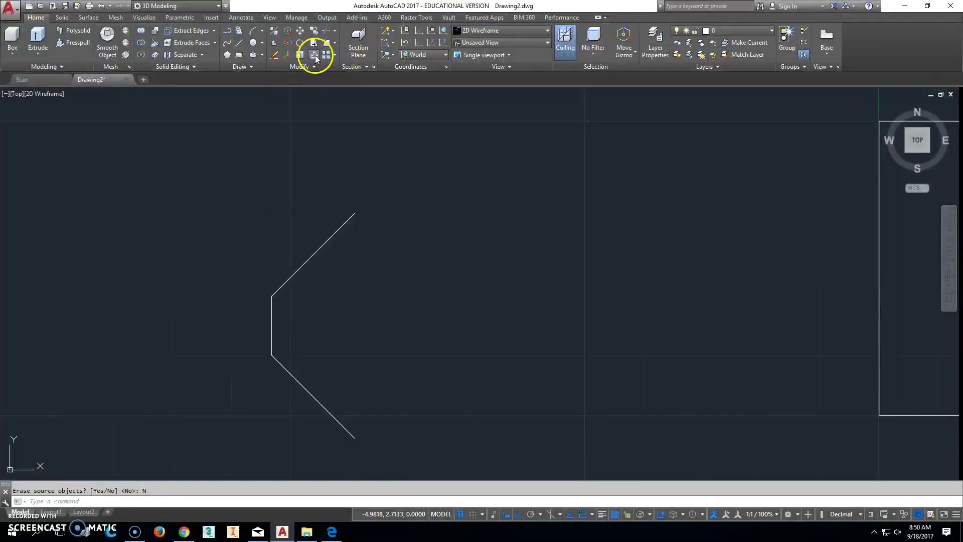
left_click(315, 57)
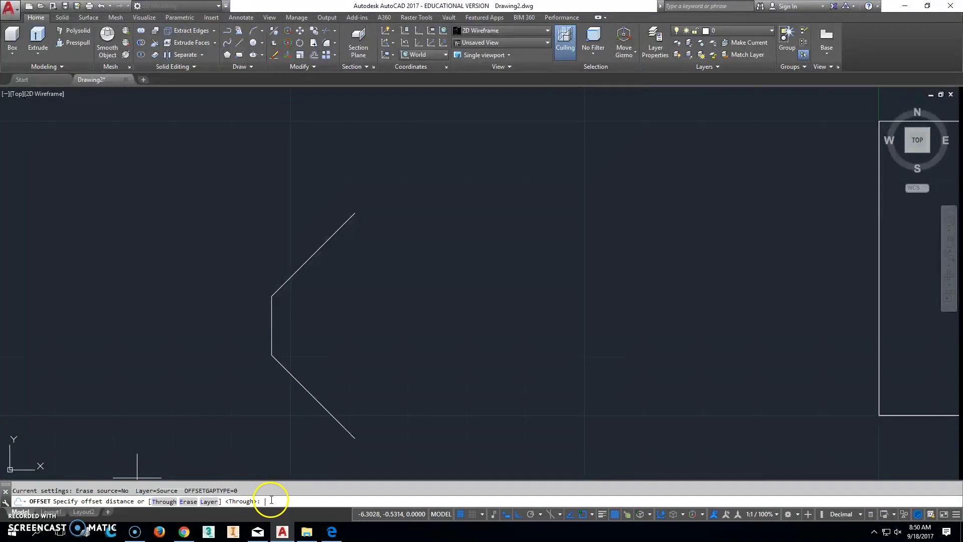
key("Return")
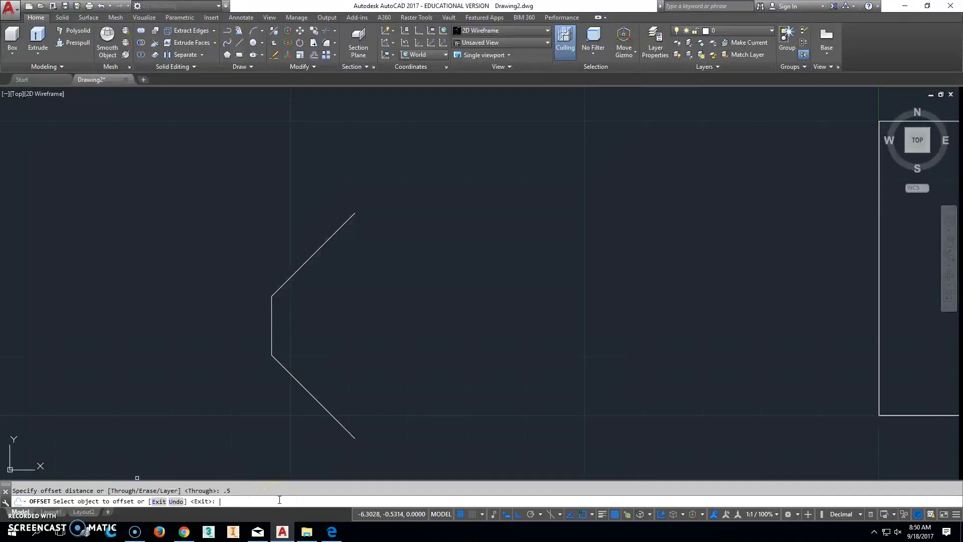
left_click(269, 313)
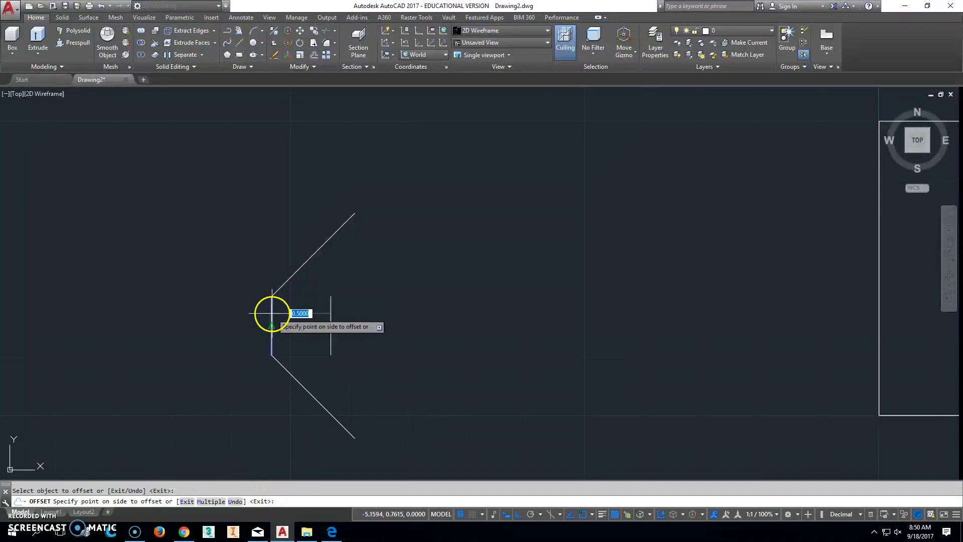
left_click(328, 309)
key("Escape")
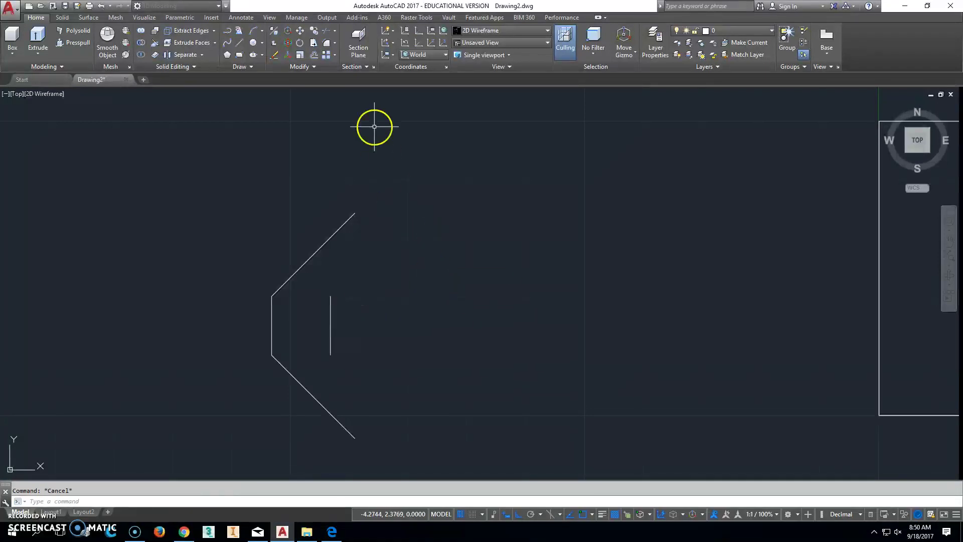
Step: Extend both ends of the offset vertical line to meet the upper and lower angled lines
left_click(336, 31)
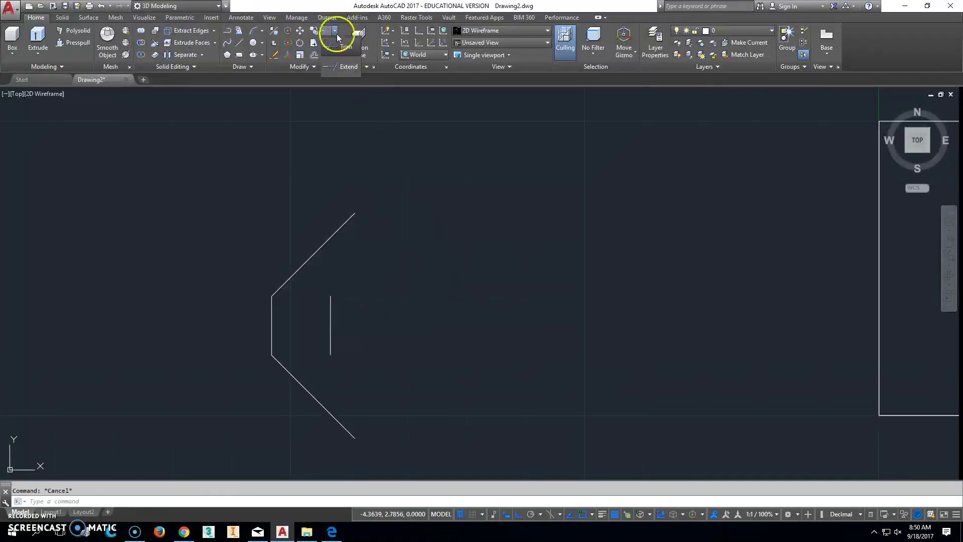
left_click(344, 71)
key("Return")
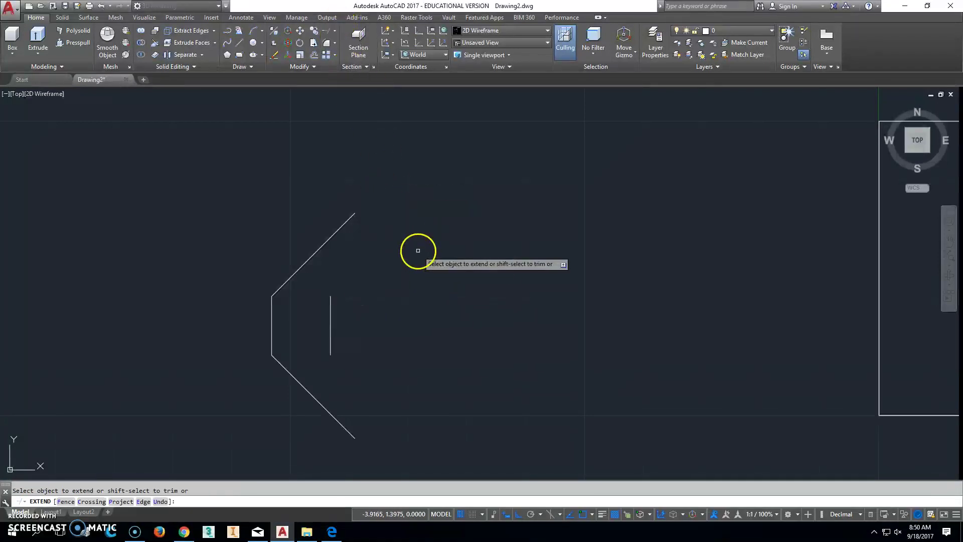
left_click(328, 300)
left_click(332, 351)
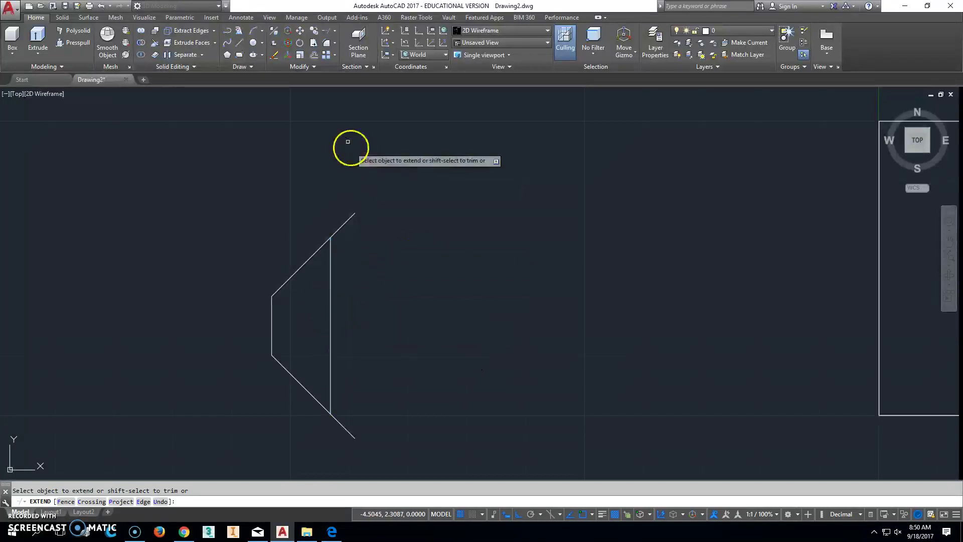
Step: Trim the two angled line ends that project past the long vertical line to close the dovetail profile
left_click(334, 46)
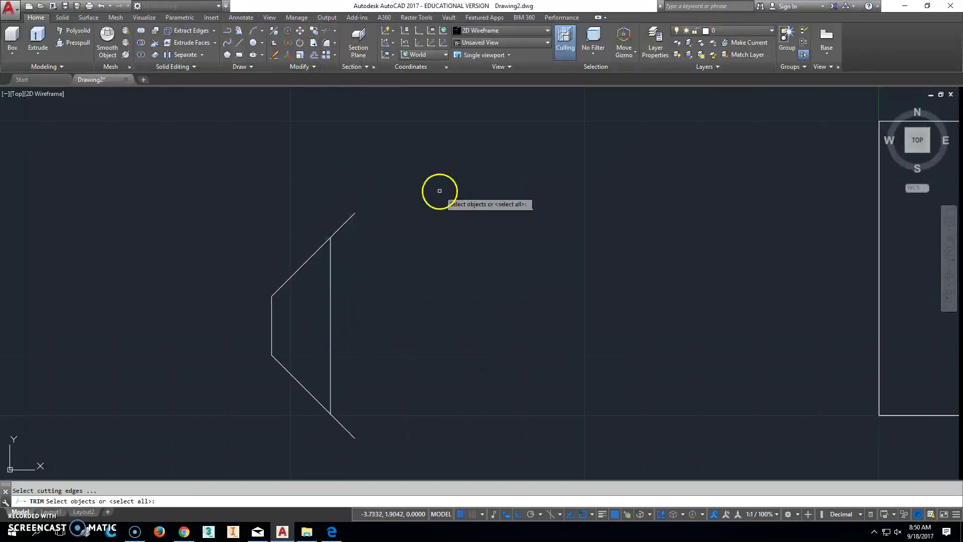
key("Return")
left_click(344, 224)
left_click(351, 438)
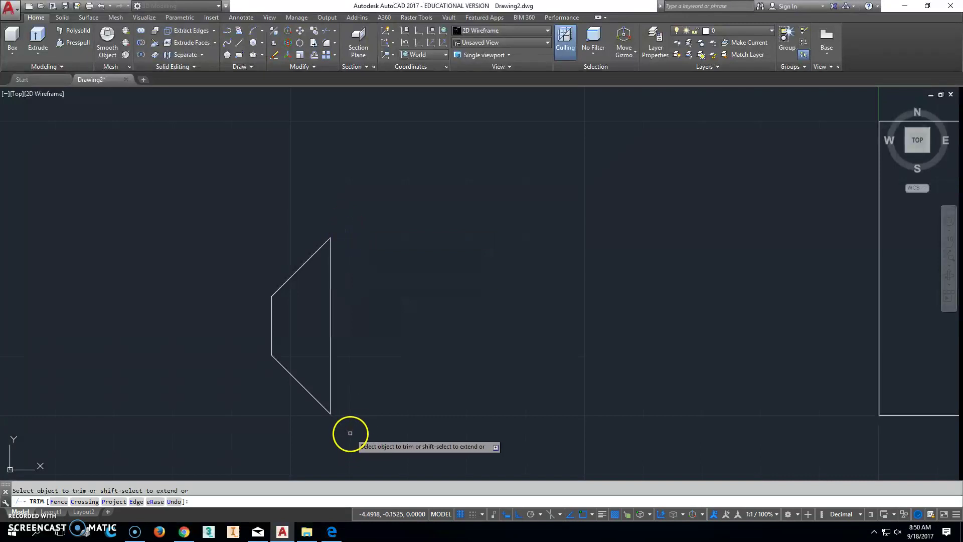
key("Escape")
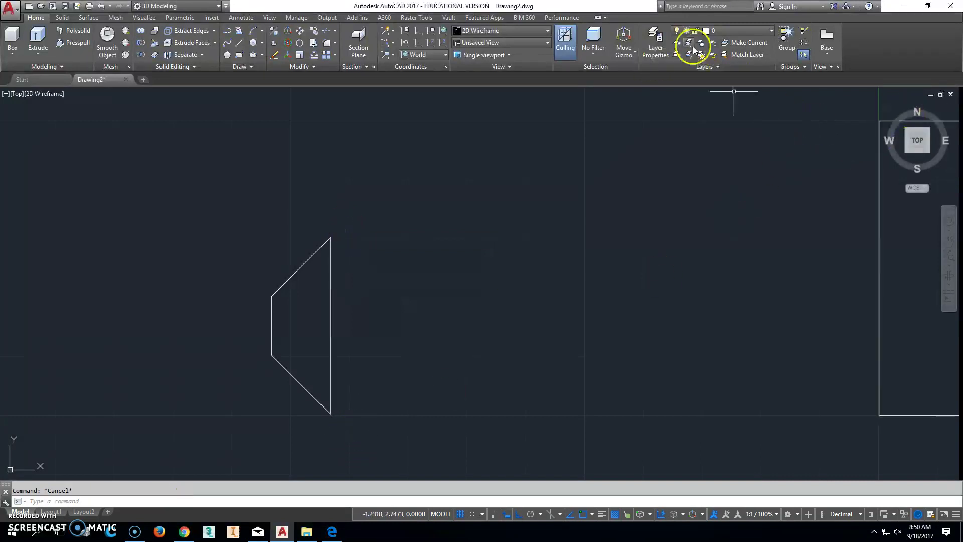
Step: Presspull the closed dovetail profile downward about 8.3 units into a solid taller than the slide
left_click(886, 107)
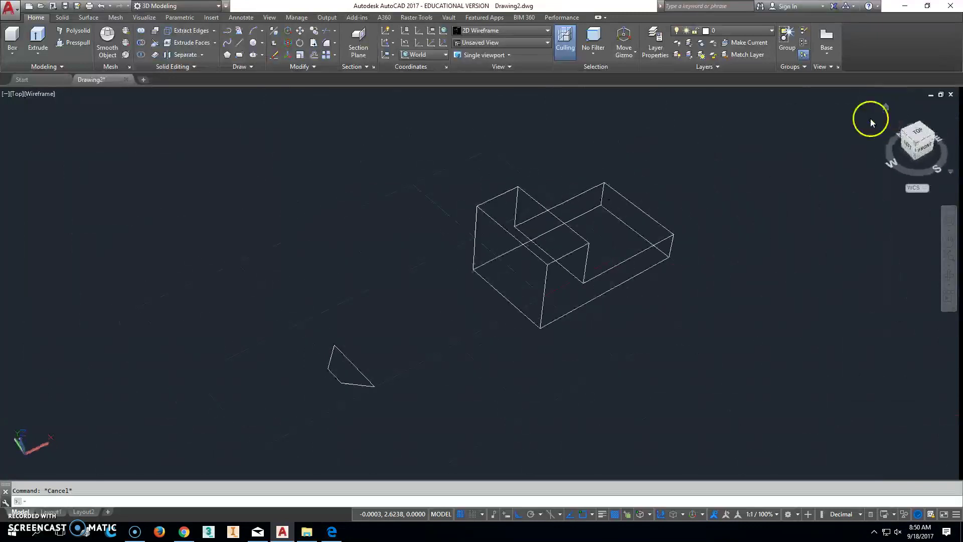
middle_click_drag(389, 350, 470, 202)
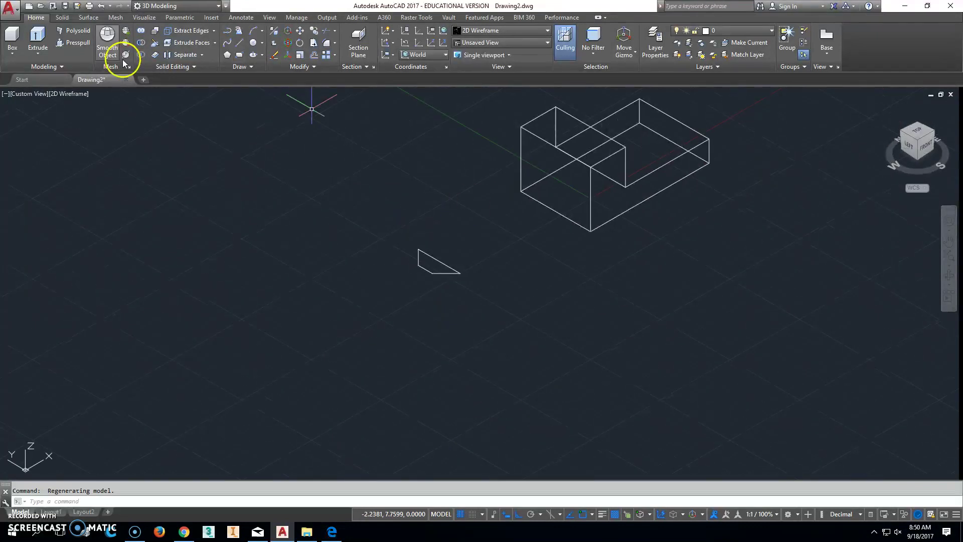
left_click(73, 43)
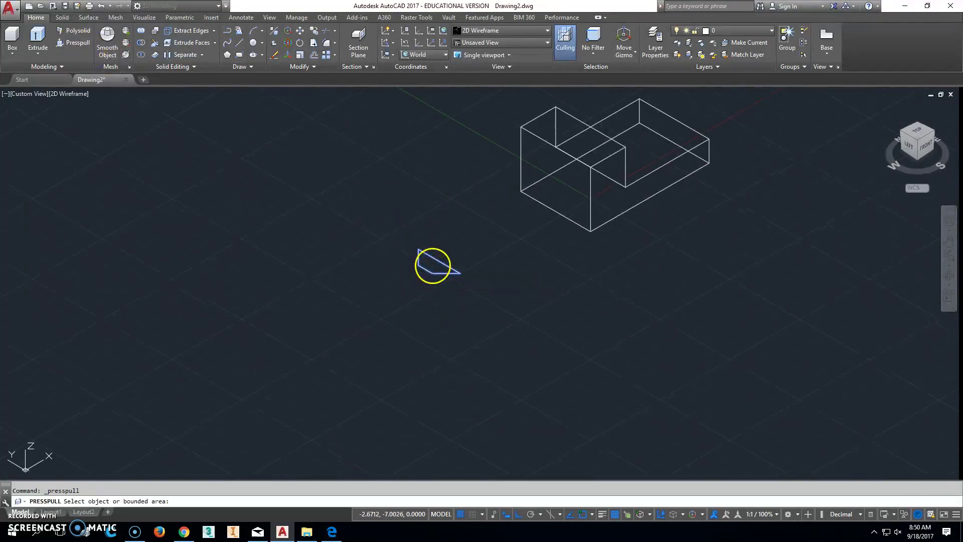
left_click(434, 262)
middle_click_drag(434, 369, 454, 263)
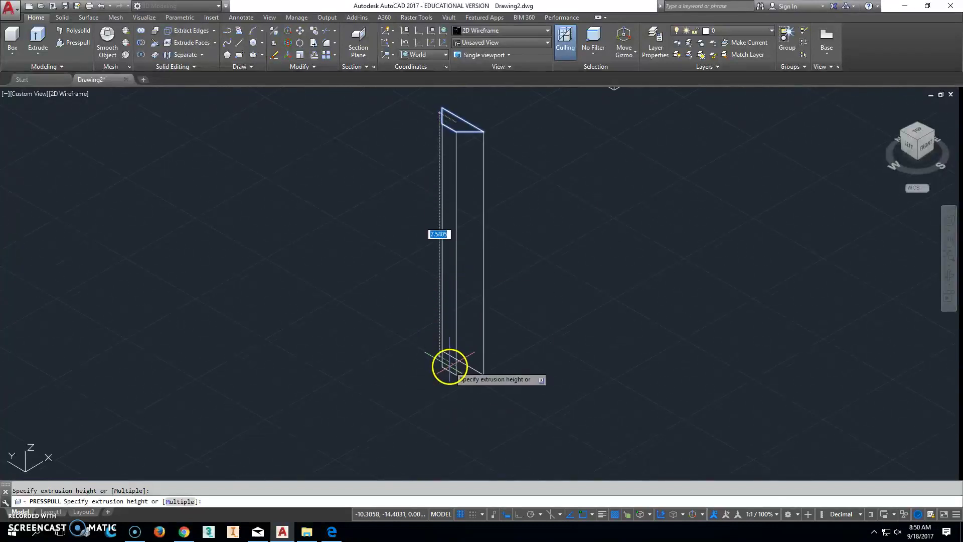
left_click(448, 390)
key("Escape")
Step: Move the dovetail prism from the midpoint of its narrow bottom edge to the midpoint of the upright's outer bottom edge
scroll(591, 301, "up", 4)
scroll(591, 301, "down", 6)
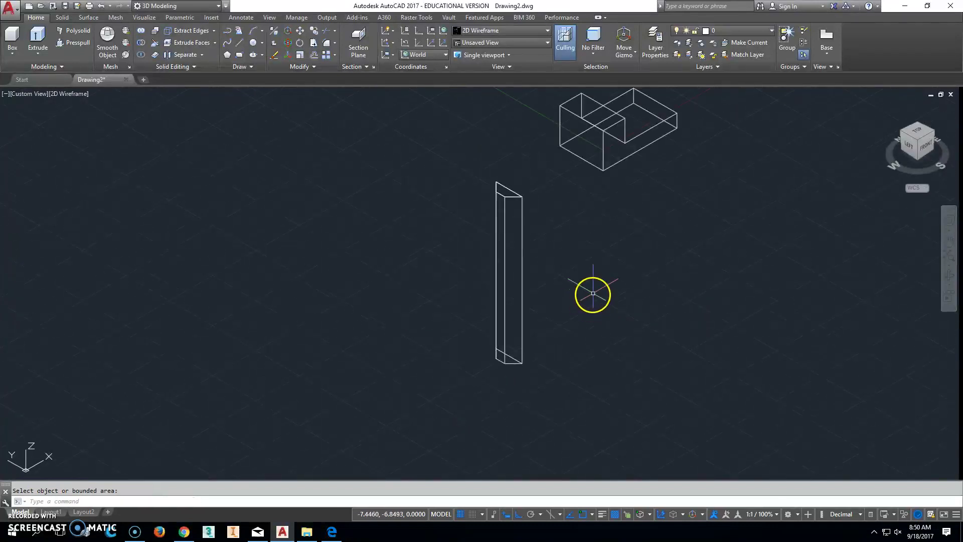
middle_click_drag(585, 311, 583, 314)
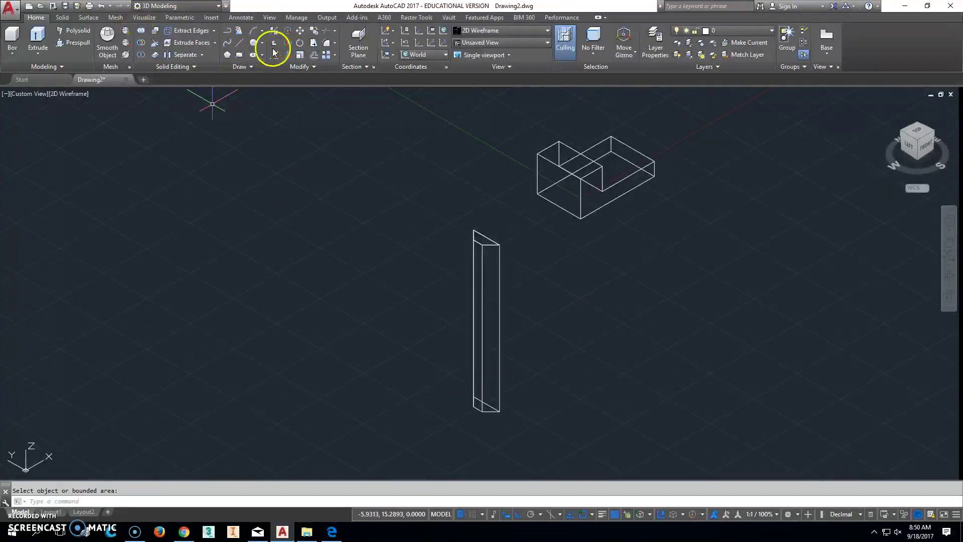
left_click(300, 30)
left_click(475, 398)
key("Return")
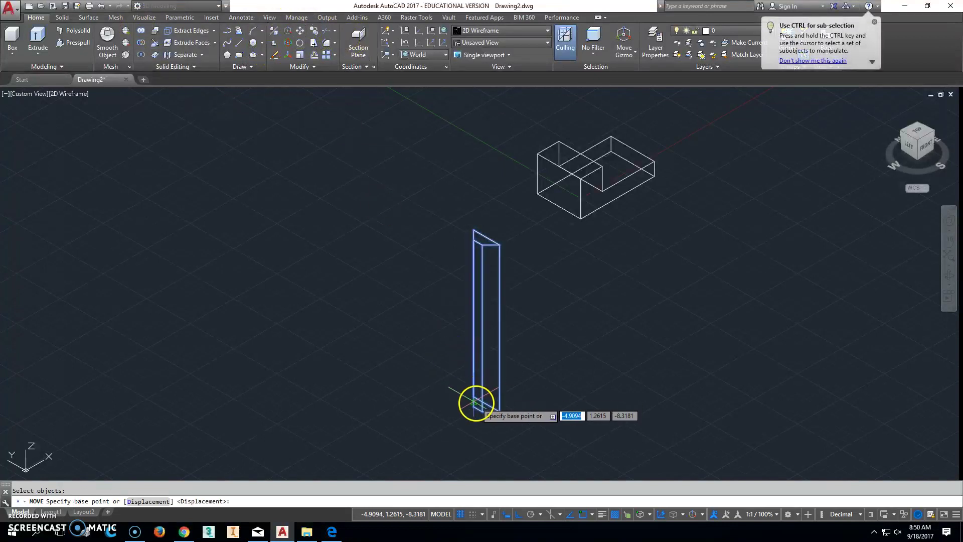
scroll(475, 403, "up", 4)
left_click(479, 416)
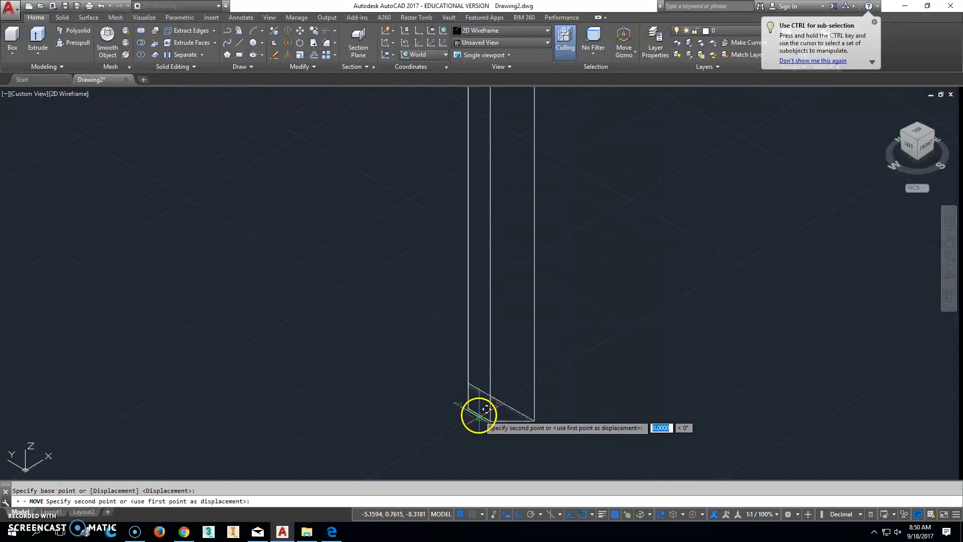
scroll(482, 409, "down", 4)
scroll(523, 281, "up", 2)
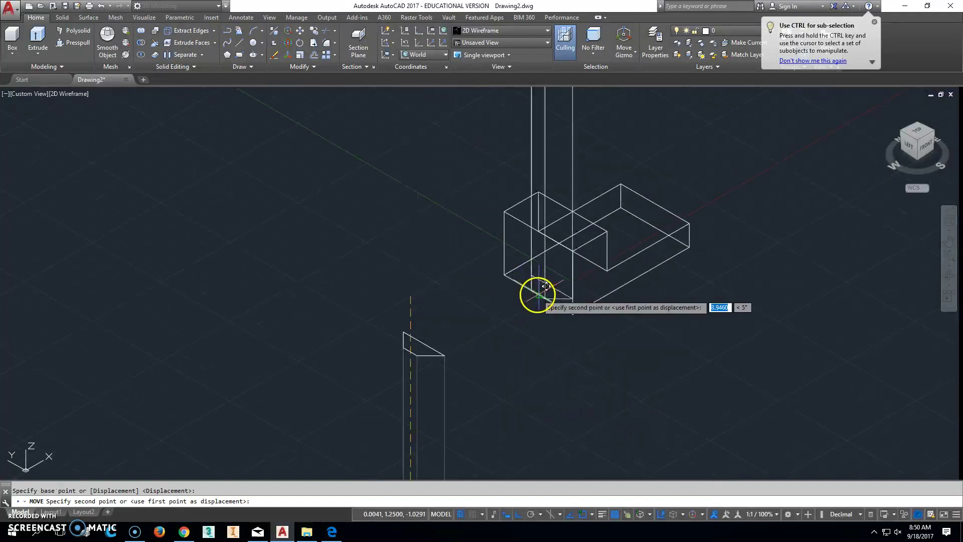
left_click(538, 294)
middle_click_drag(503, 360, 507, 408)
Step: Erase the leftover 2D dovetail profile lines beside the solid
left_click(274, 55)
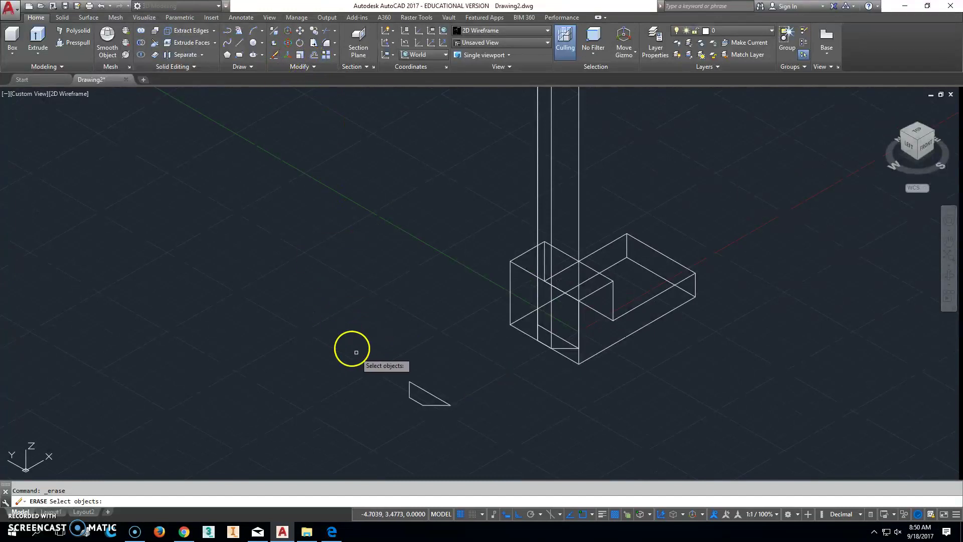
left_click(357, 352)
left_click(551, 460)
Step: Subtract the dovetail prism from the slide body to cut the dovetail slot through the upright
middle_click_drag(564, 368, 458, 439)
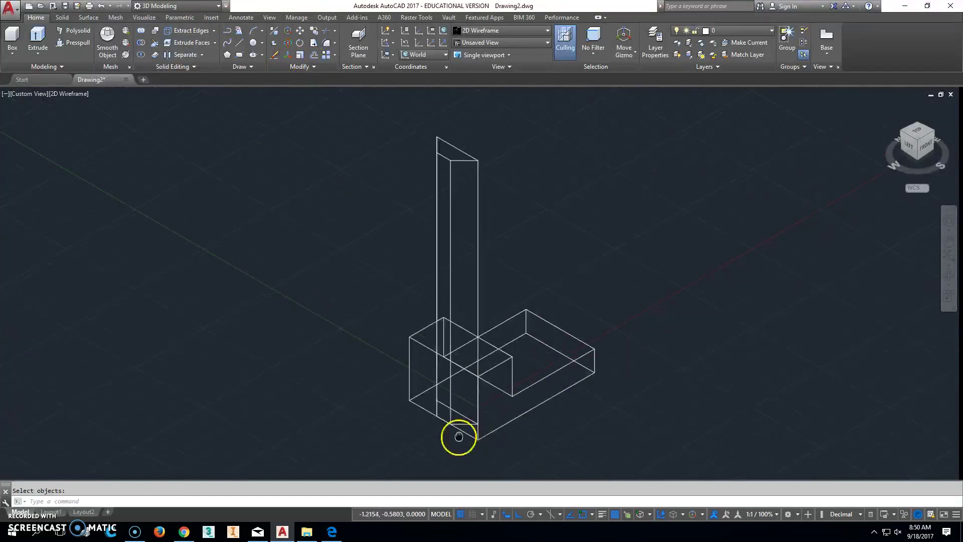
left_click(141, 41)
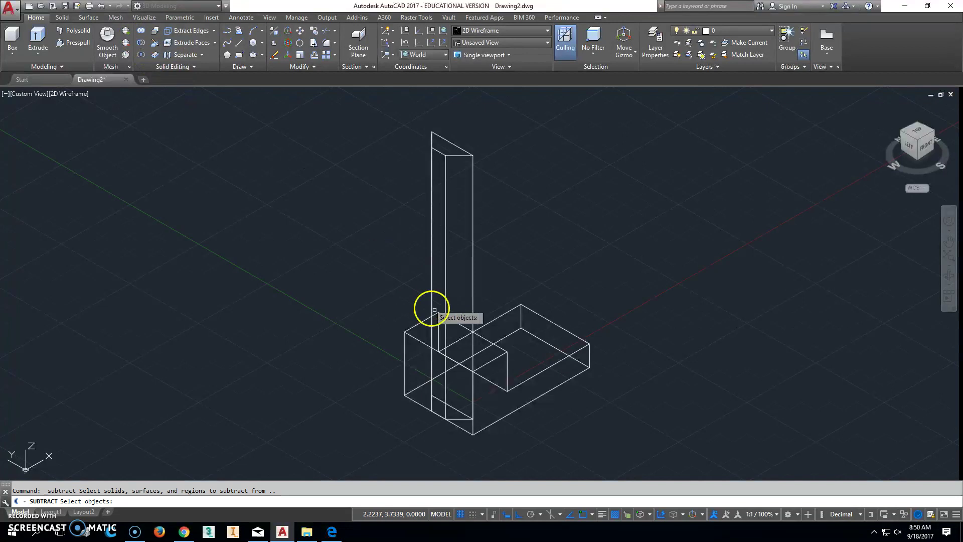
left_click(505, 351)
key("Return")
left_click(466, 293)
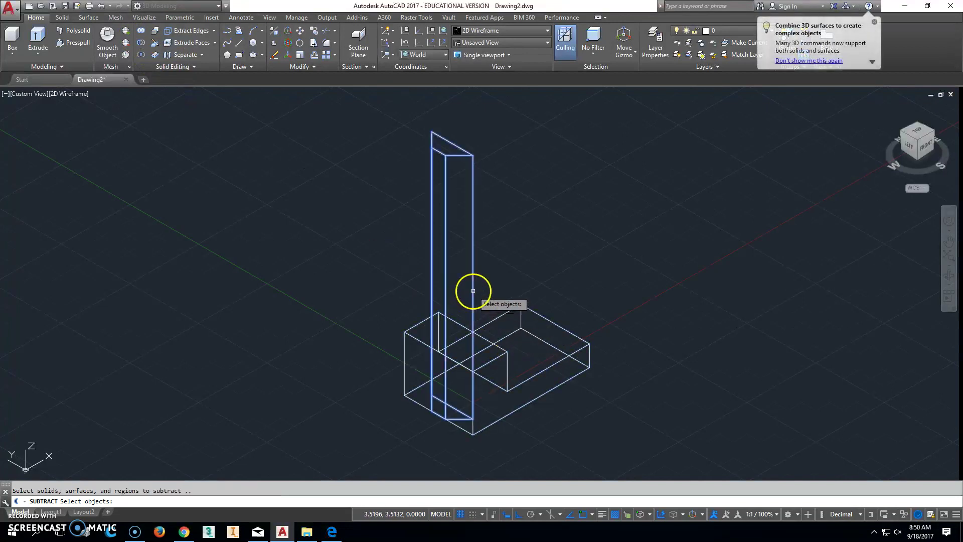
key("Return")
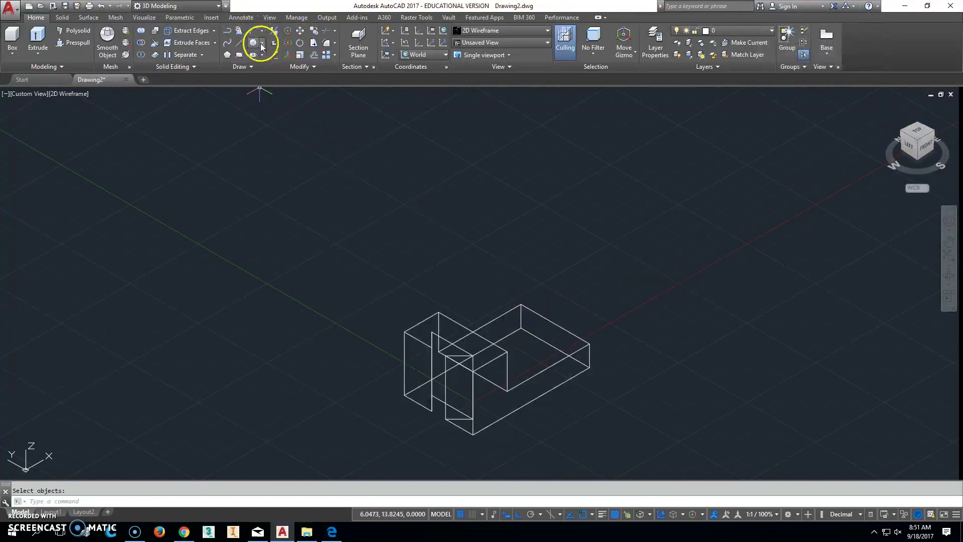
Step: Draw a circle of diameter 0.62, the textbook's hole size, centred on the midpoint of the base's top outer end edge
left_click(263, 48)
left_click(332, 532)
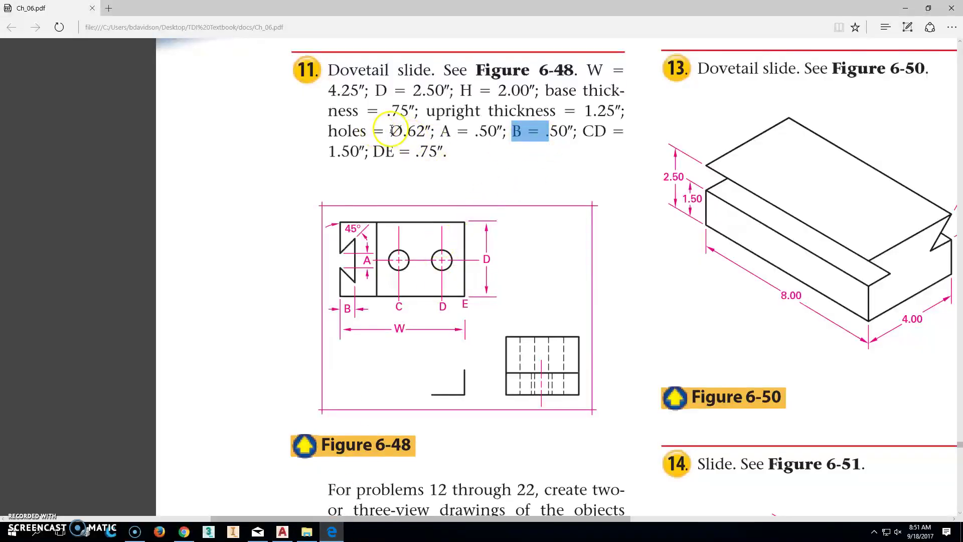
left_click(279, 533)
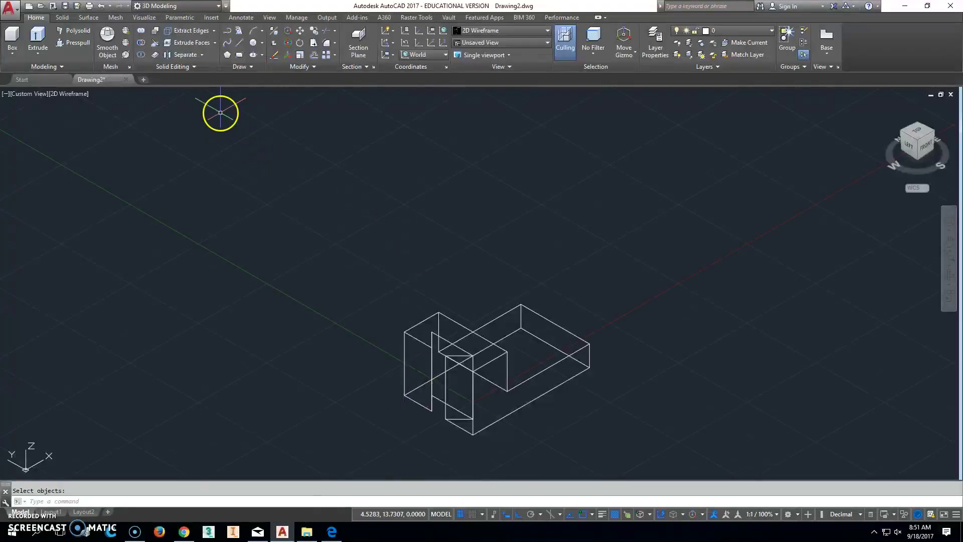
left_click(263, 45)
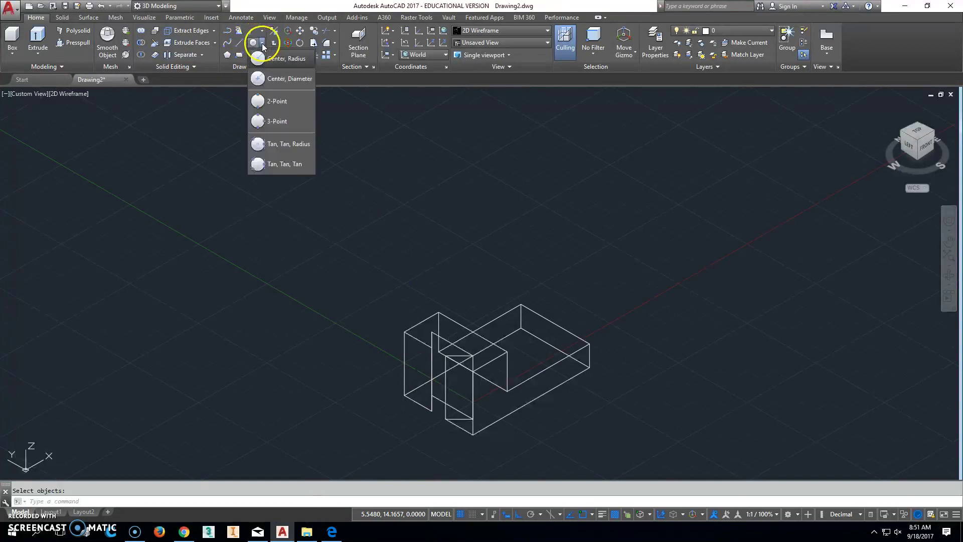
left_click(279, 81)
left_click(556, 322)
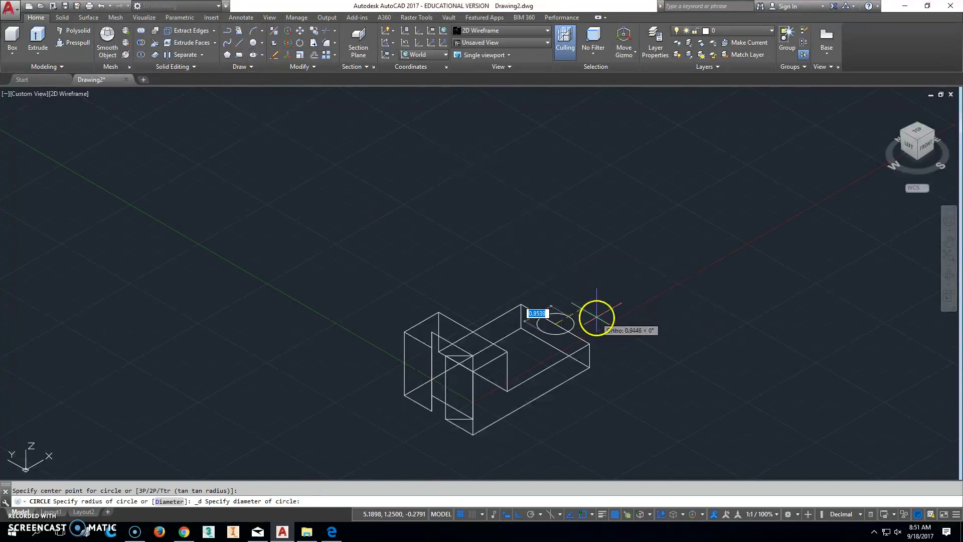
type(".62")
key("Return")
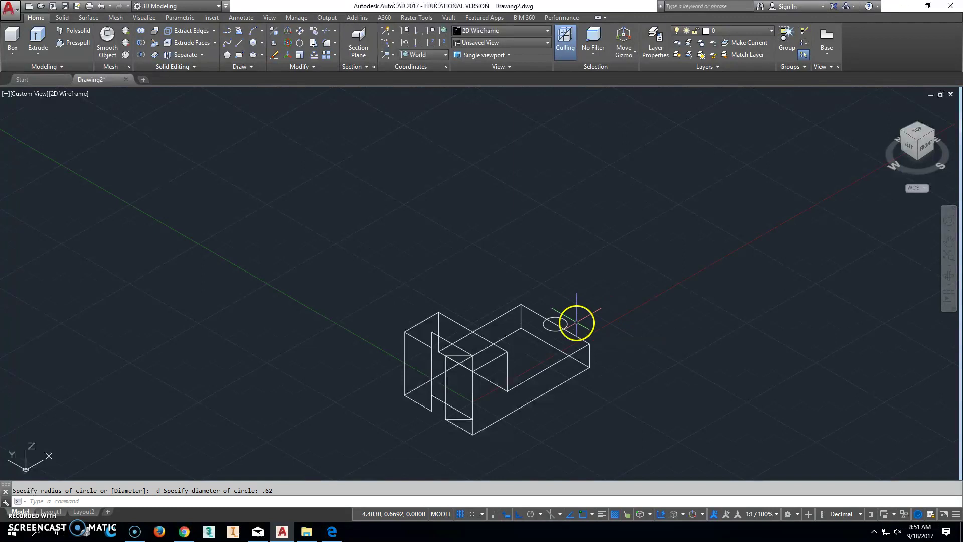
Step: Look up dimension DE in the textbook and move the circle 0.75 inward from the base's end edge toward the upright
left_click(290, 535)
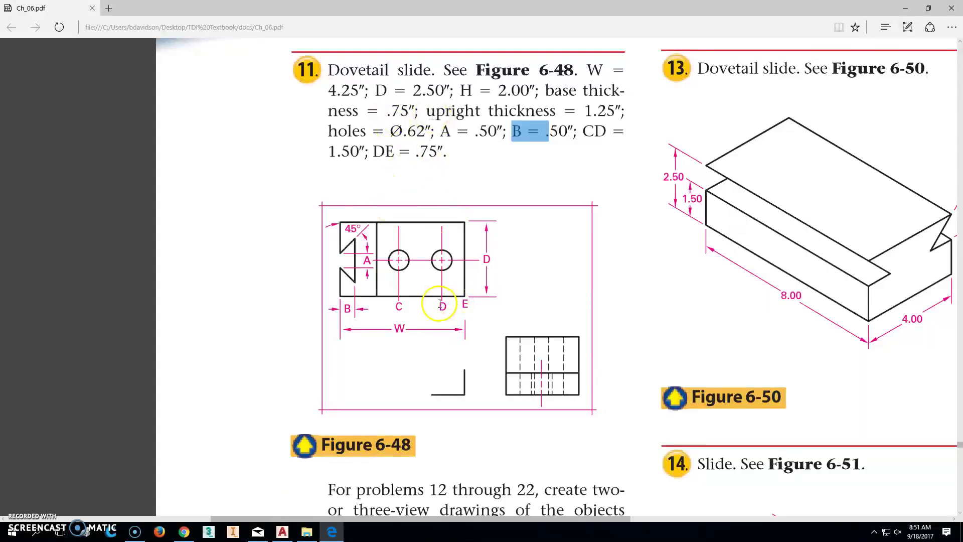
left_click_drag(415, 152, 438, 151)
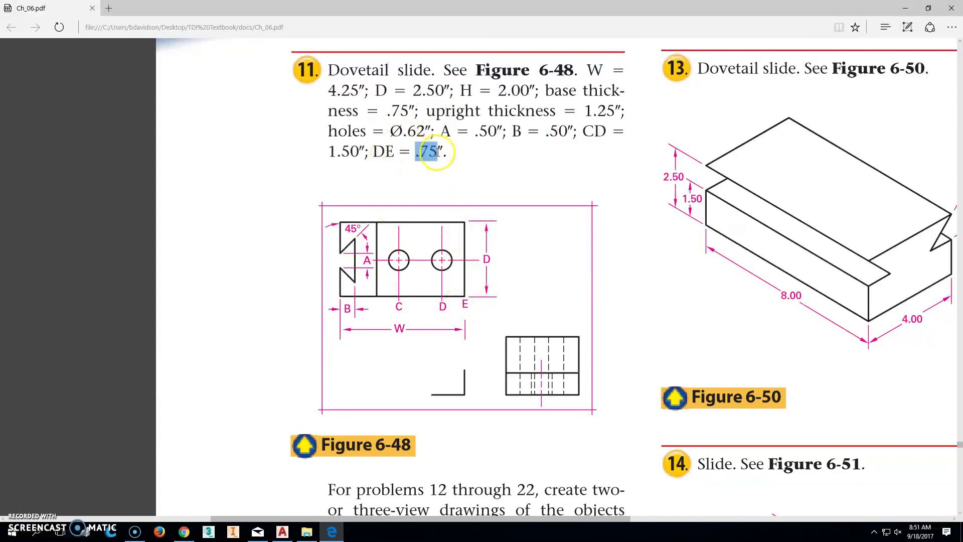
left_click(905, 8)
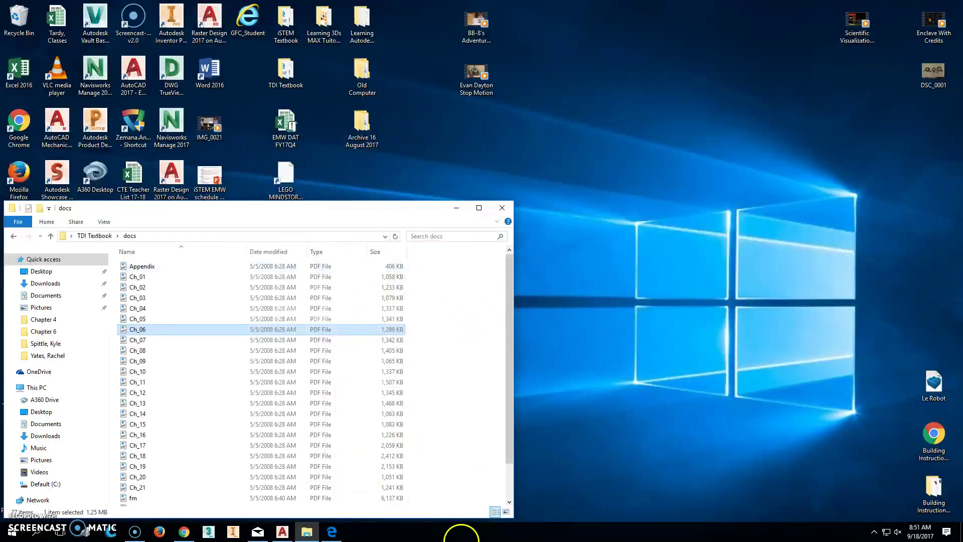
left_click(282, 532)
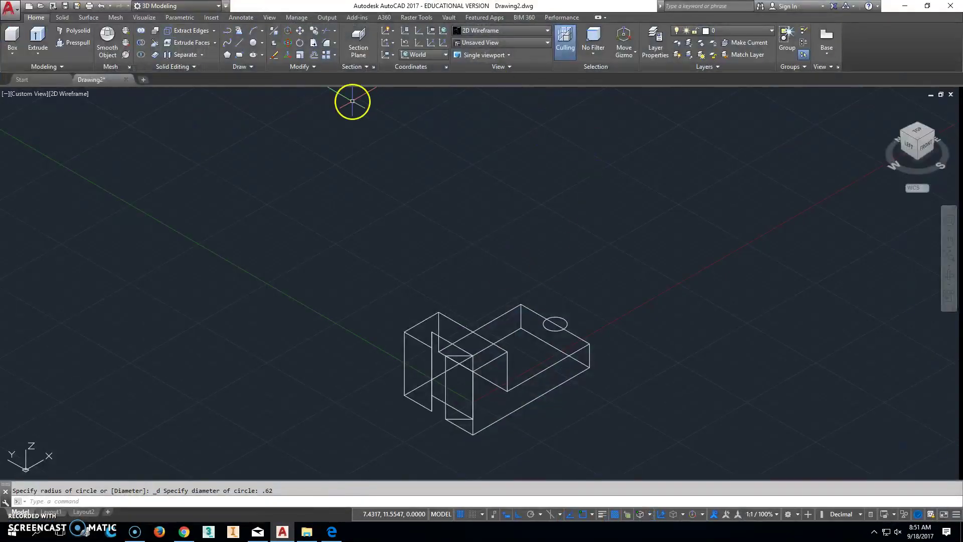
left_click(299, 30)
left_click(558, 321)
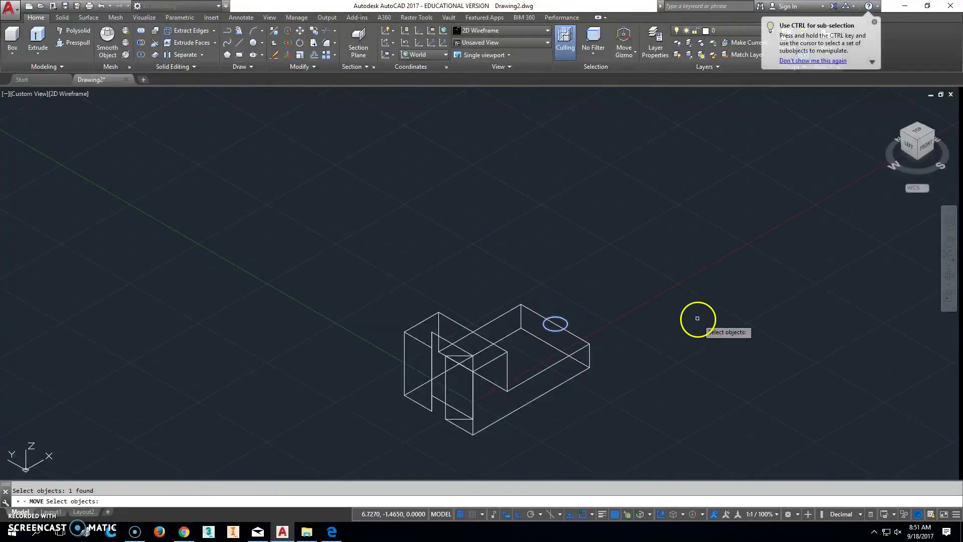
key("Return")
left_click(716, 324)
type(".75")
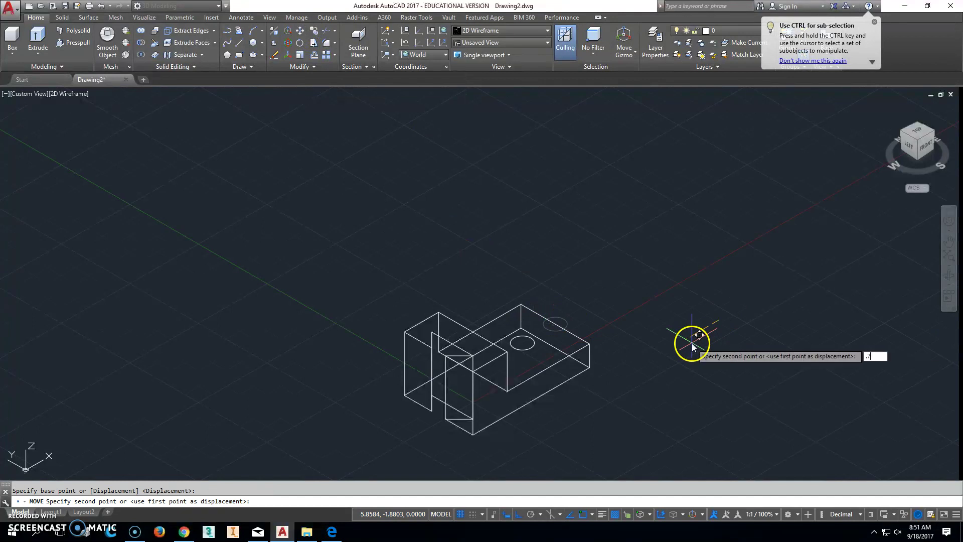
key("Return")
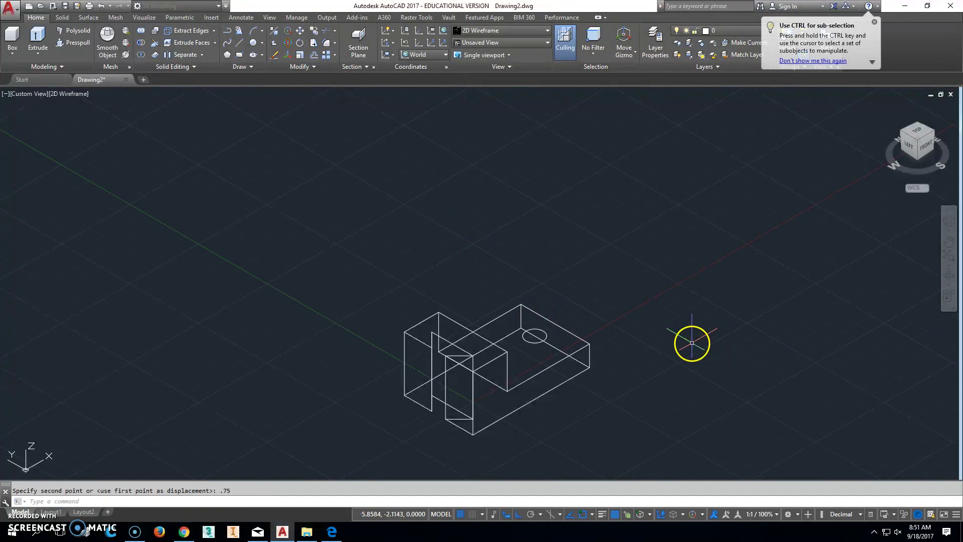
Step: Check hole spacing CD in the textbook and copy the circle 1.5 toward the upright for the second hole
left_click(332, 532)
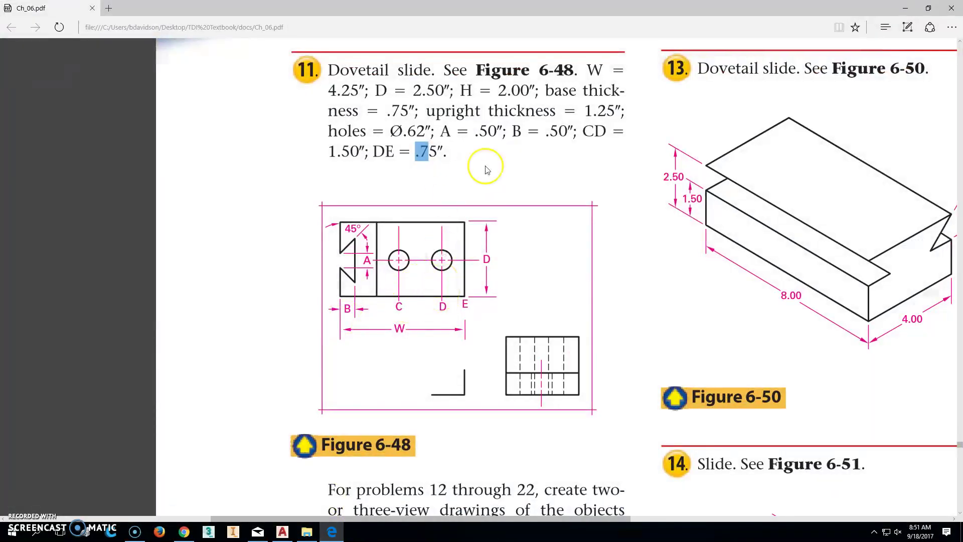
left_click(282, 533)
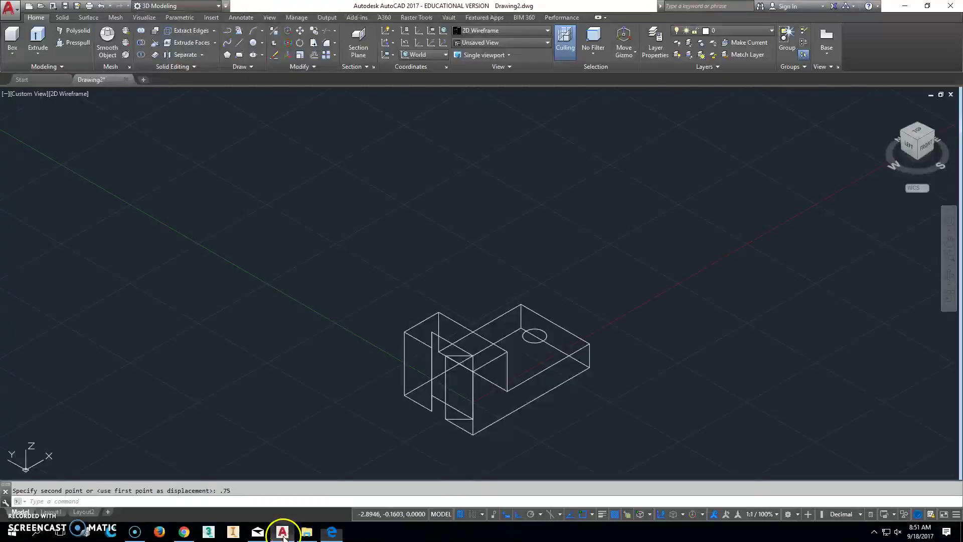
left_click(314, 31)
left_click(535, 342)
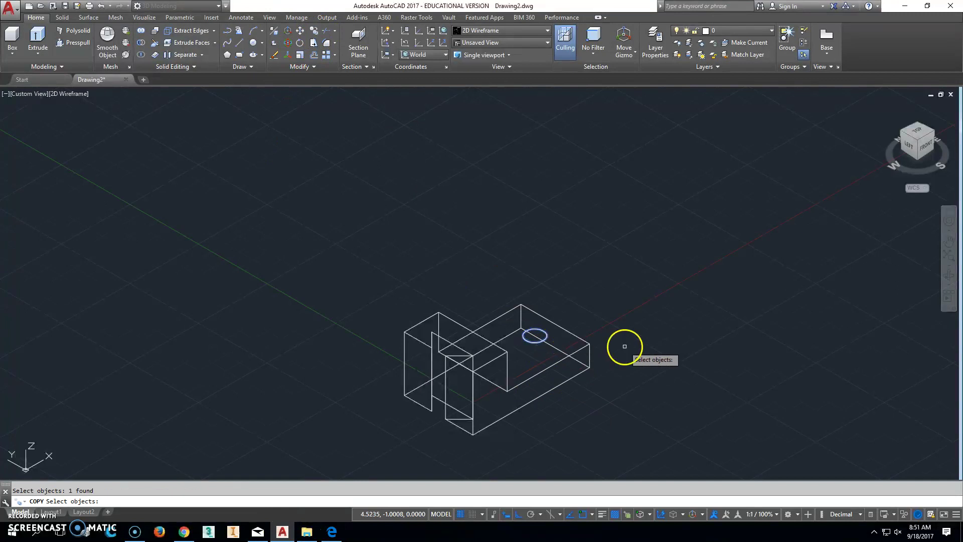
key("Return")
left_click(755, 345)
type("1.5")
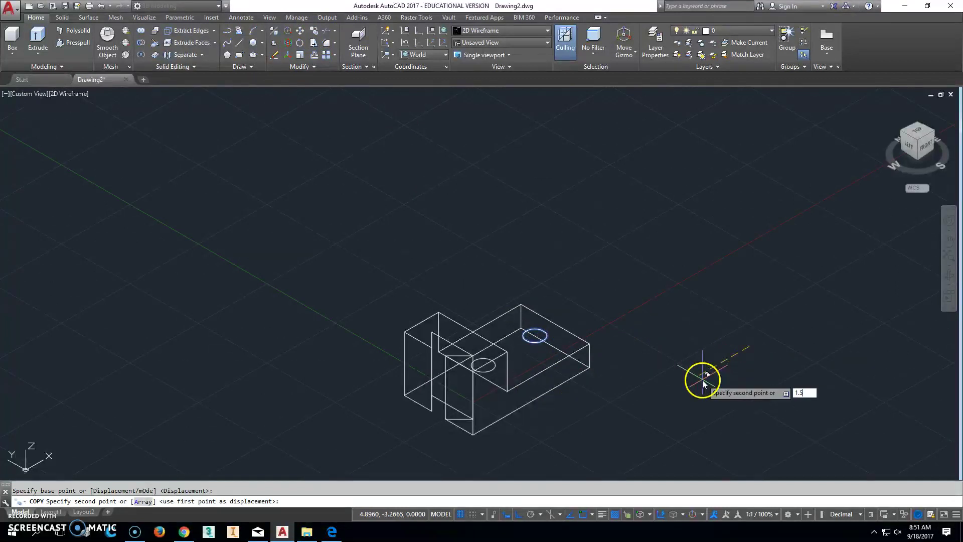
key("Return")
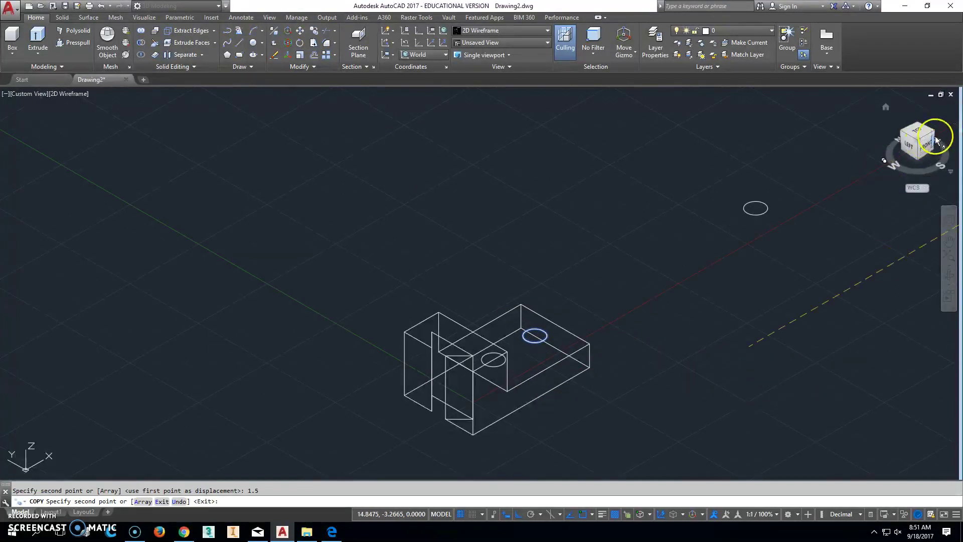
key("Escape")
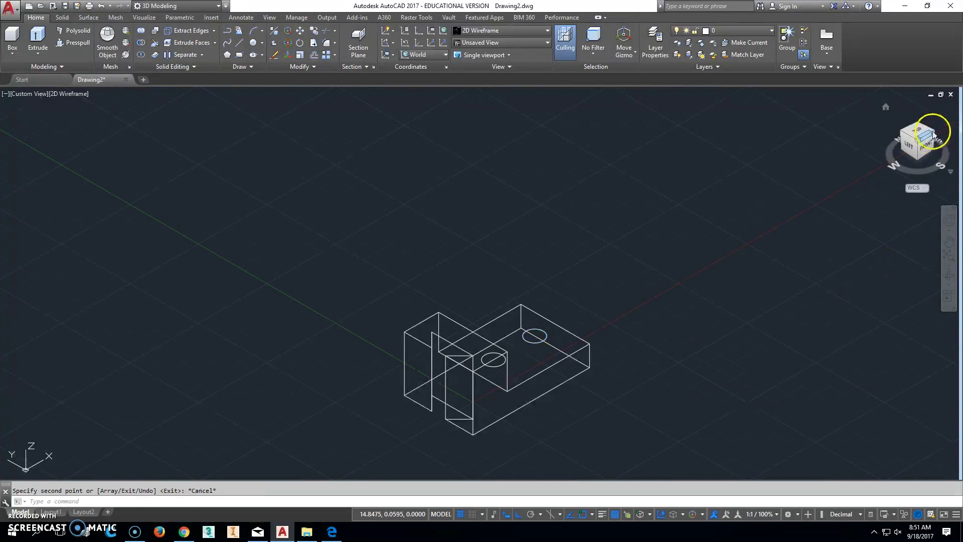
Step: Presspull both circles downward through the base in the southeast isometric view to cut the two holes
left_click(935, 136)
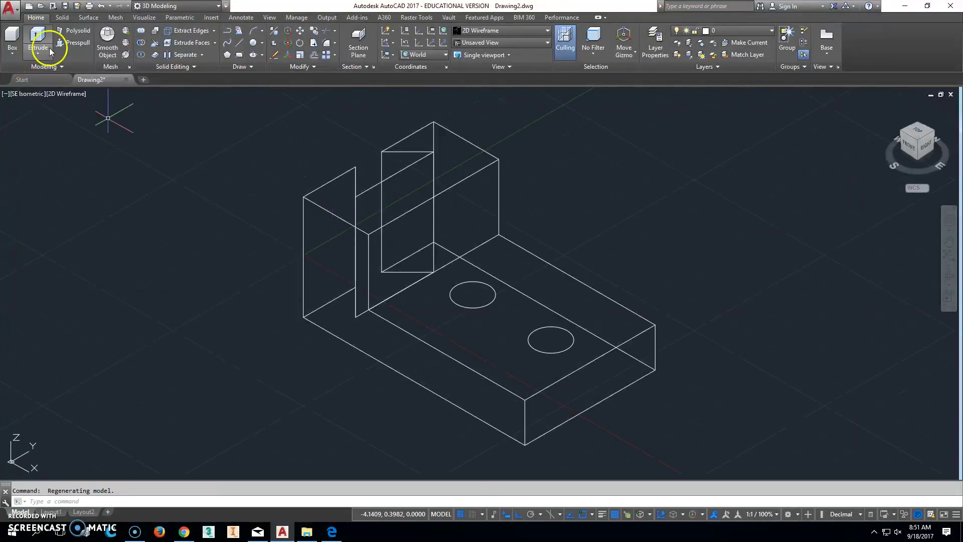
left_click(73, 42)
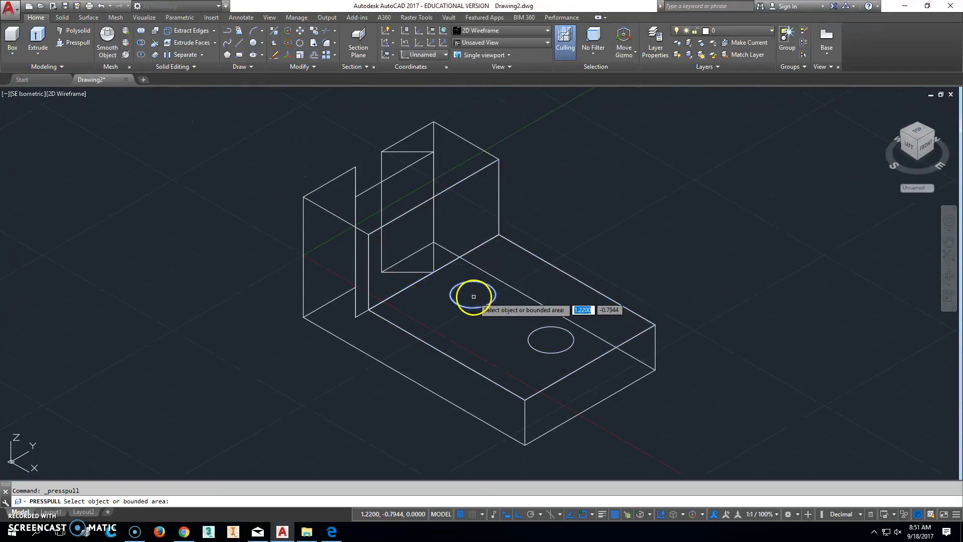
left_click(474, 296)
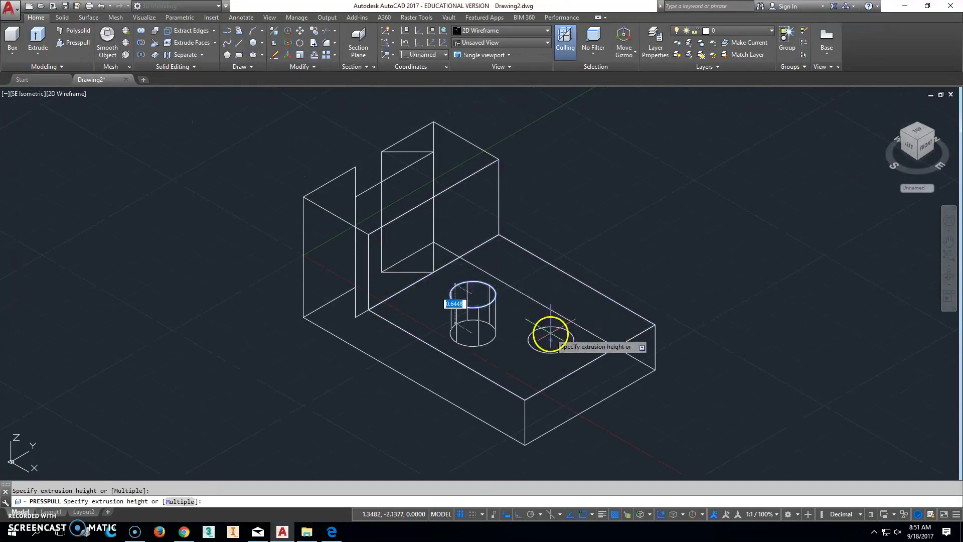
left_click(382, 445)
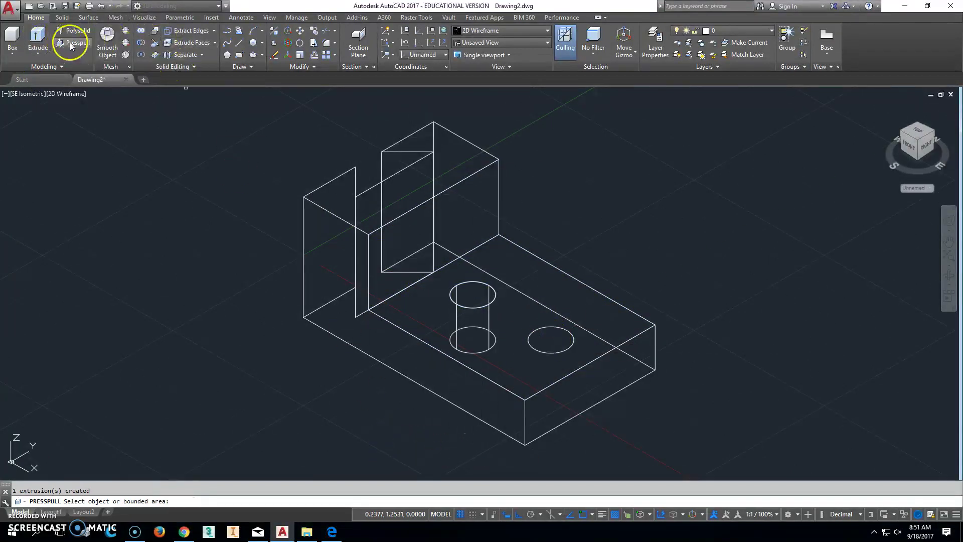
left_click(551, 339)
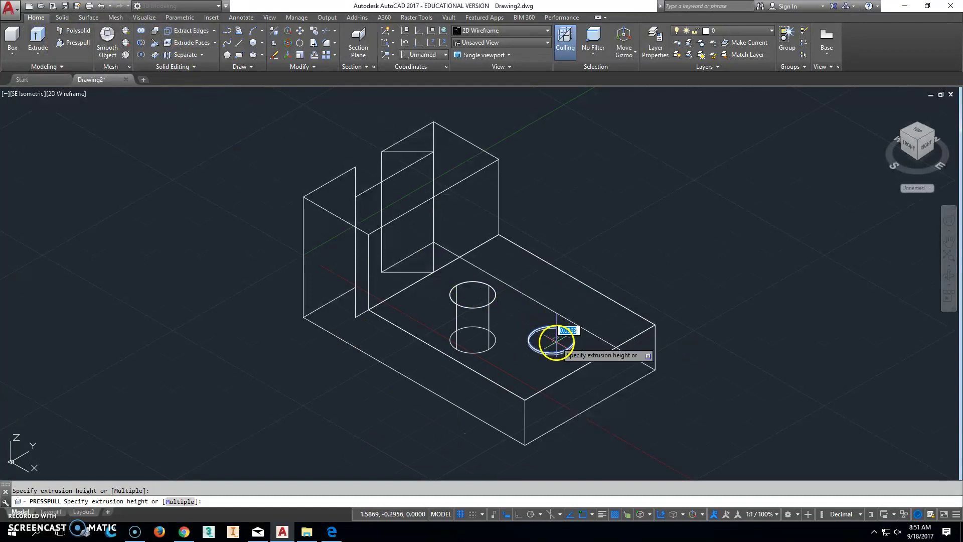
left_click(650, 459)
key("Escape")
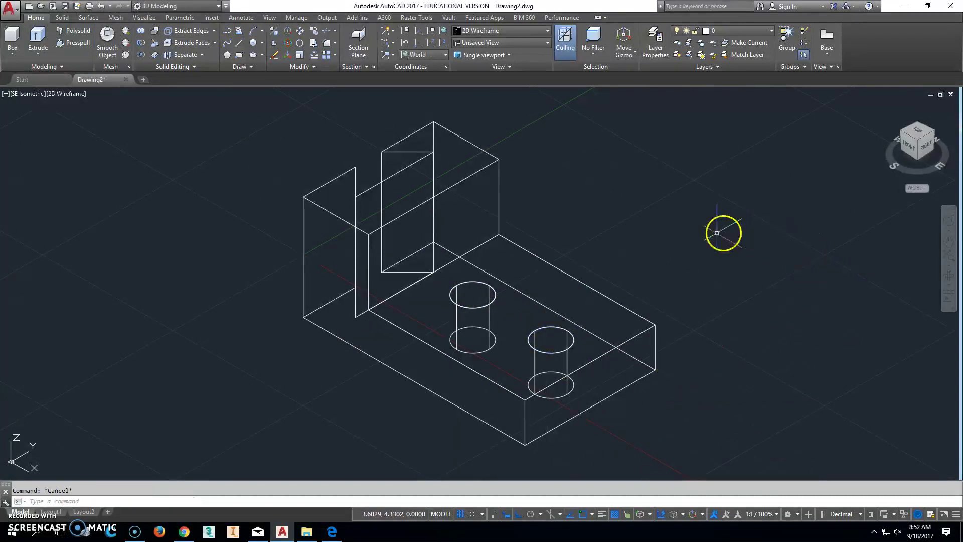
Step: Save the drawing in Documents as 209-6-48 Dovetail Slide
left_click(75, 6)
scroll(500, 215, "down", 8)
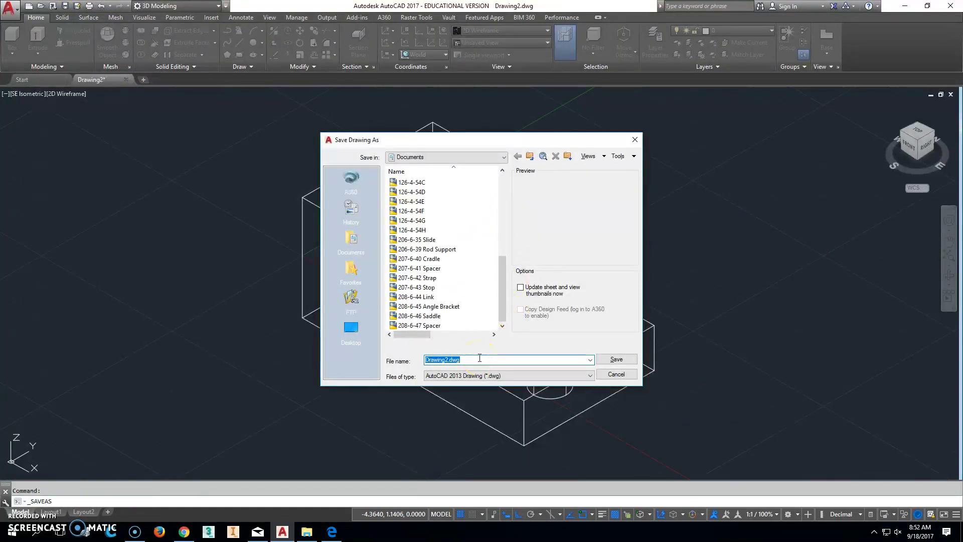
type("20")
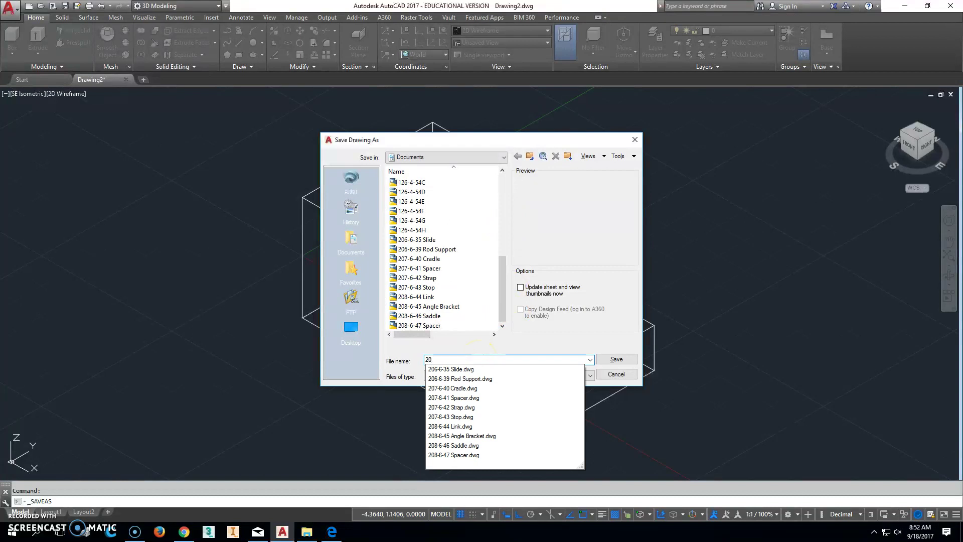
type("9-6-48 Dovetail Slide")
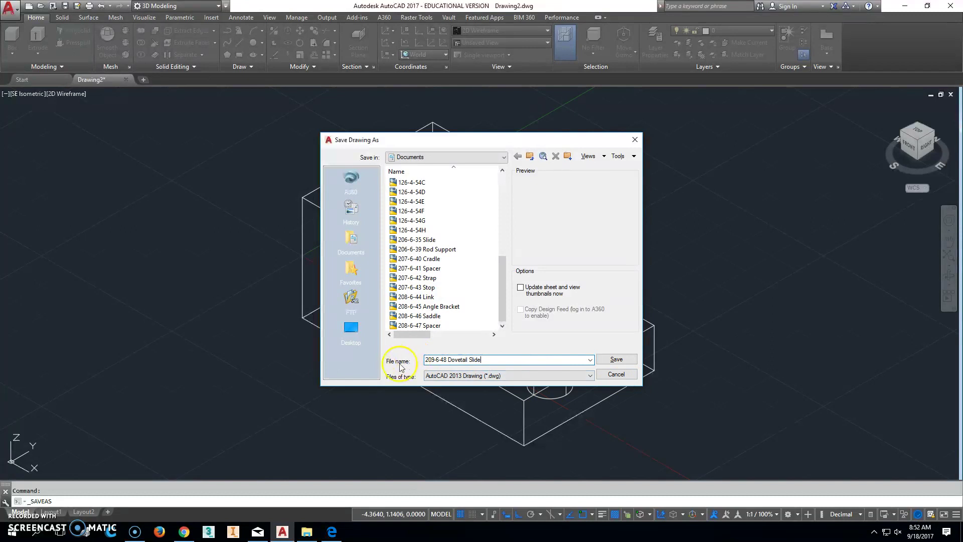
left_click(617, 359)
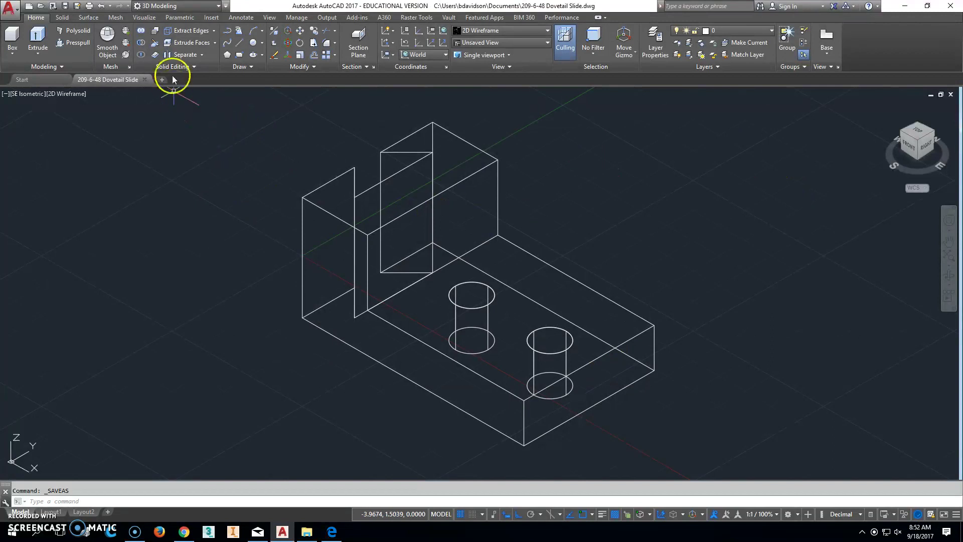
Step: Set up a plot to DWG To PDF.pc3 with the plot area set to Extents and the plot centred
left_click(89, 6)
left_click(431, 189)
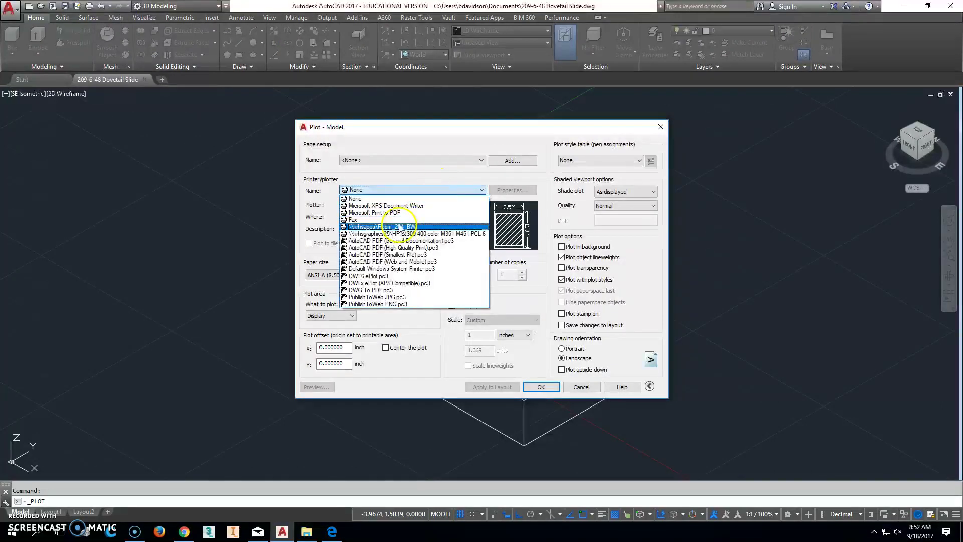
left_click(400, 290)
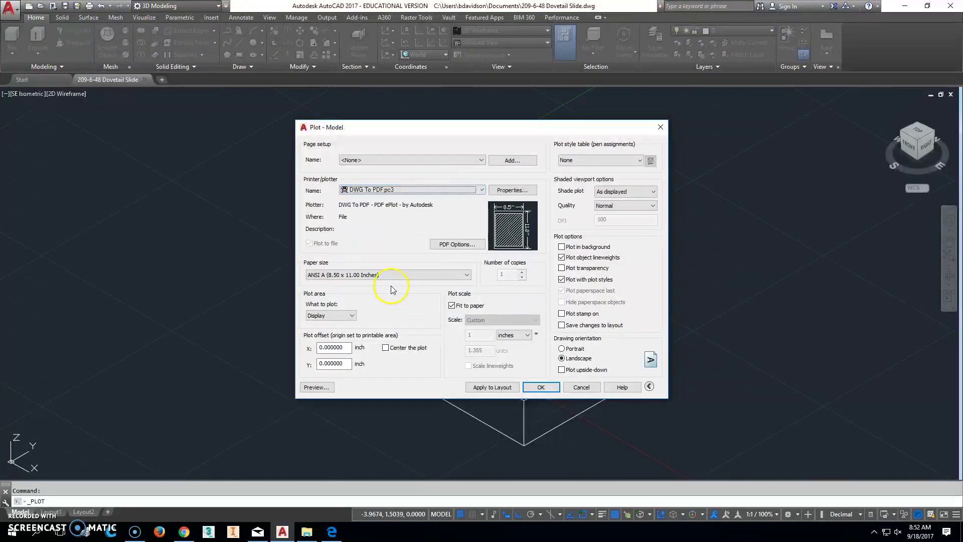
left_click(333, 317)
left_click(329, 331)
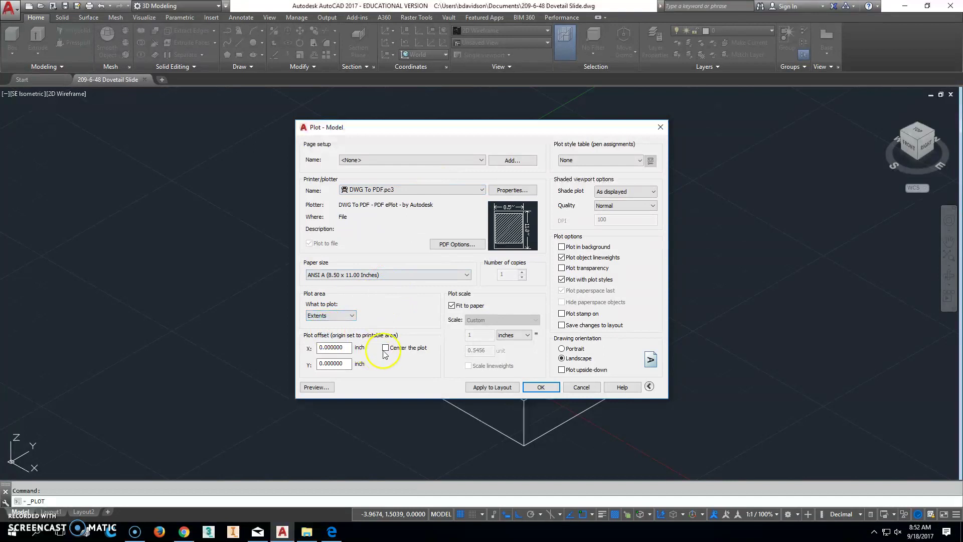
left_click(385, 348)
Step: Preview the plot, output it from the preview, and save the PDF in Documents as 209-6-48 Dovetail Slide-Model.pdf
left_click(323, 387)
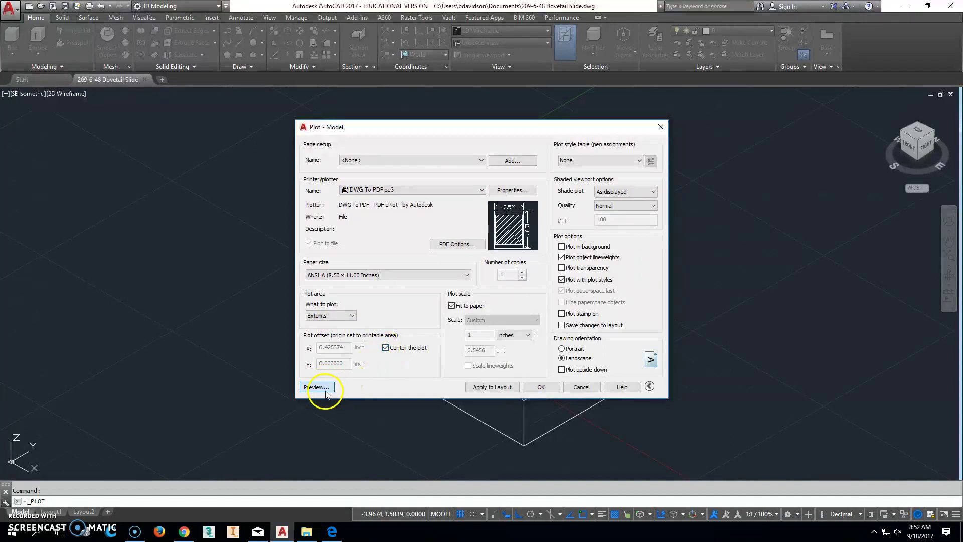
right_click(647, 235)
left_click(672, 253)
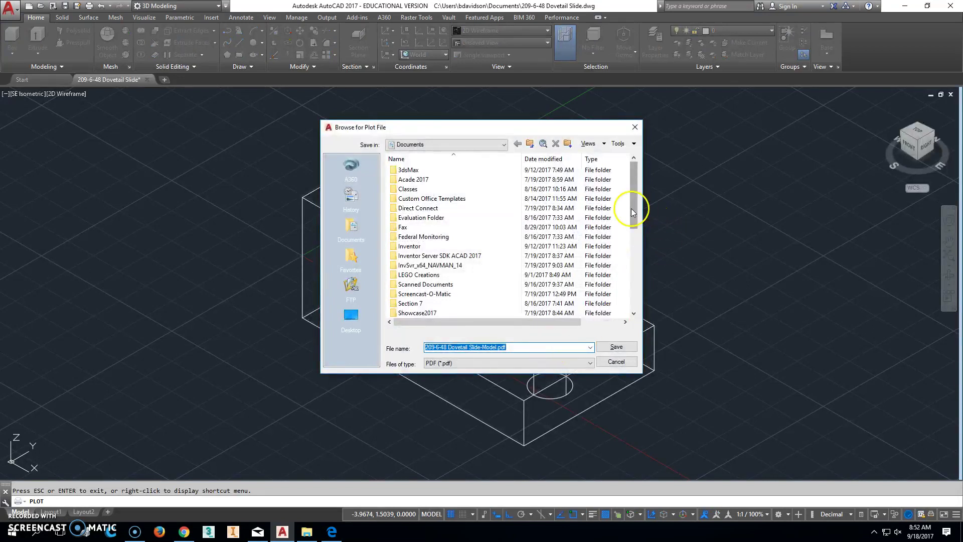
left_click_drag(631, 209, 634, 296)
left_click(623, 348)
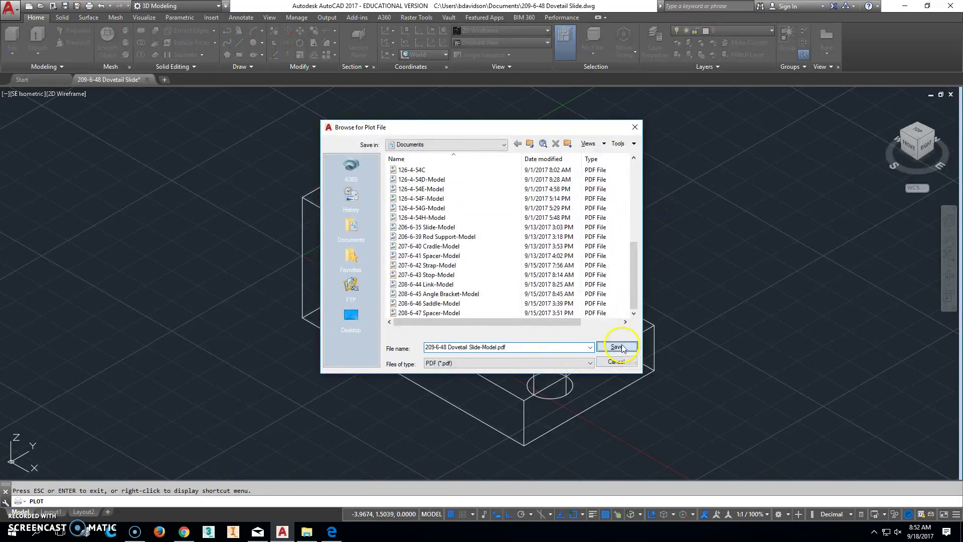